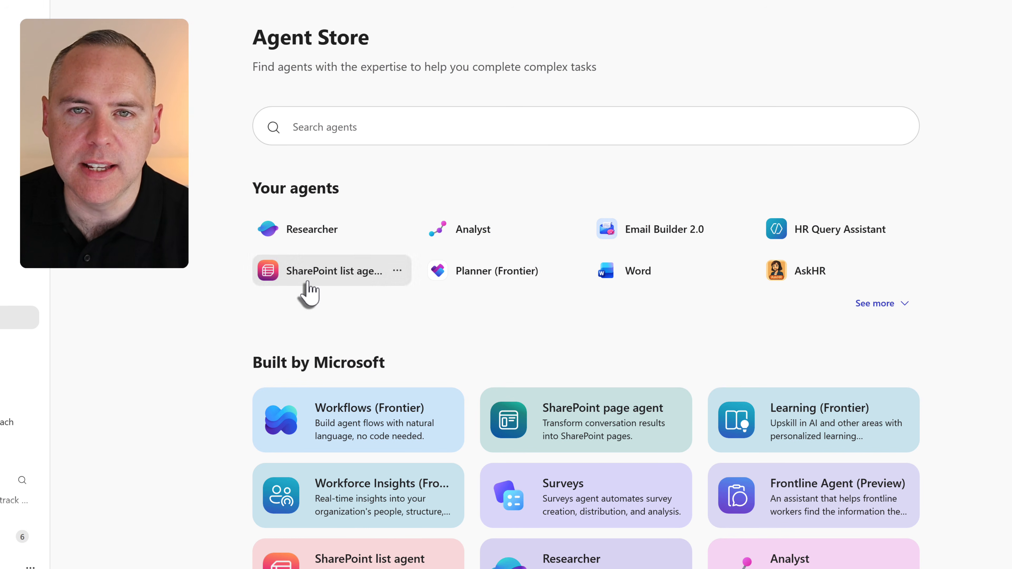
Step: Ask the SharePoint list agent to create a Microsoft List for project invoices and payment activity, with twelve columns from Invoice Number to Sales Rep
click(306, 285)
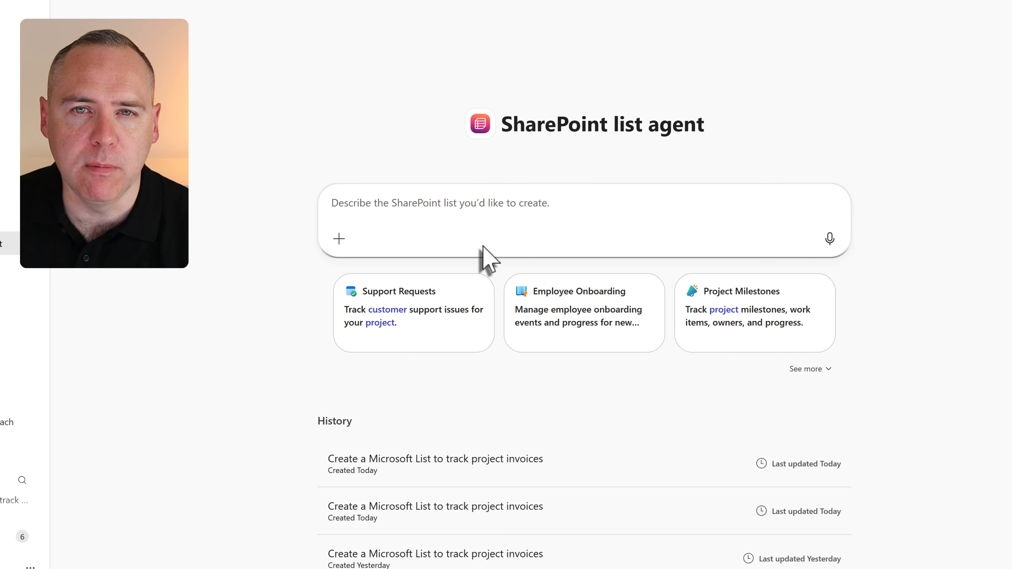
click(460, 204)
text(Create a Microsoft List to track project invoices and payment activity. Include these columns:  Invoice Number Amount (GBP) Customer Name Due Date Payment Settled Invoice Category Payment Terms (Days) Invoice Status Priority Level Amount Category Region Sales Rep Make the list suitable for managing filtering, views, payment status, and overdue invoice tracking.)
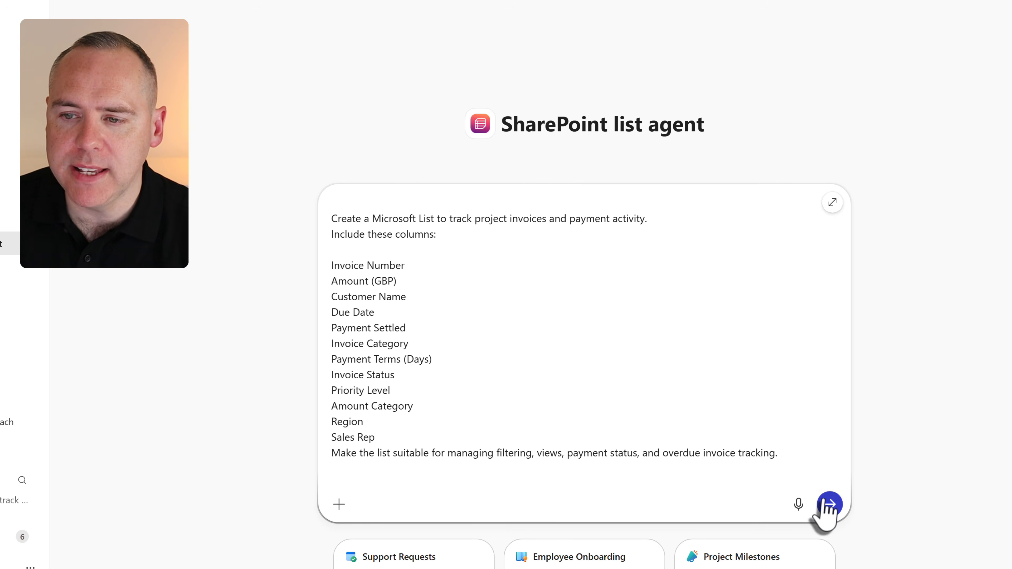
click(829, 504)
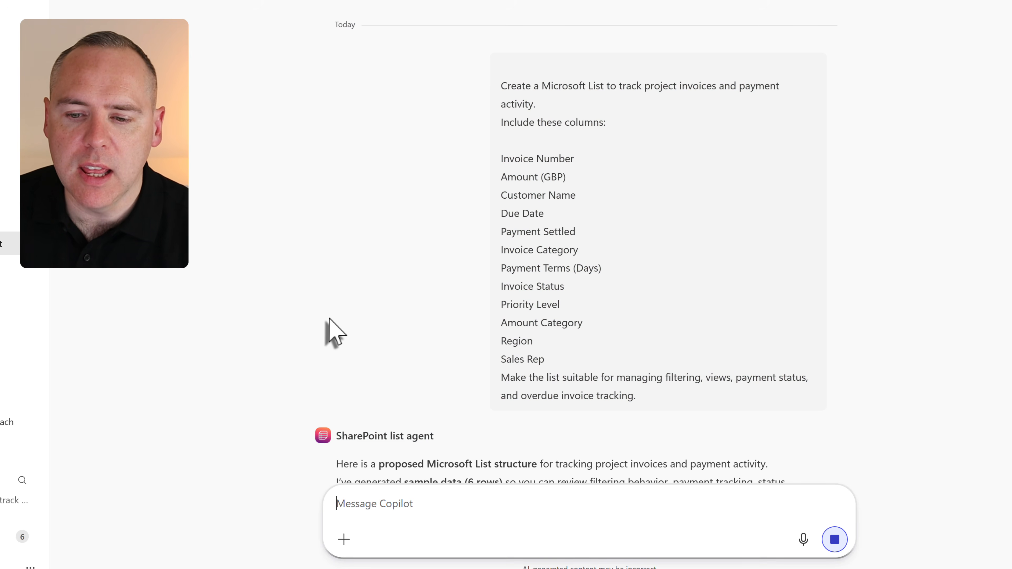
Step: Review the proposed columns, draft sample table and confirmation questions, and approve creating the list as shown
scroll(330, 318, down, 3)
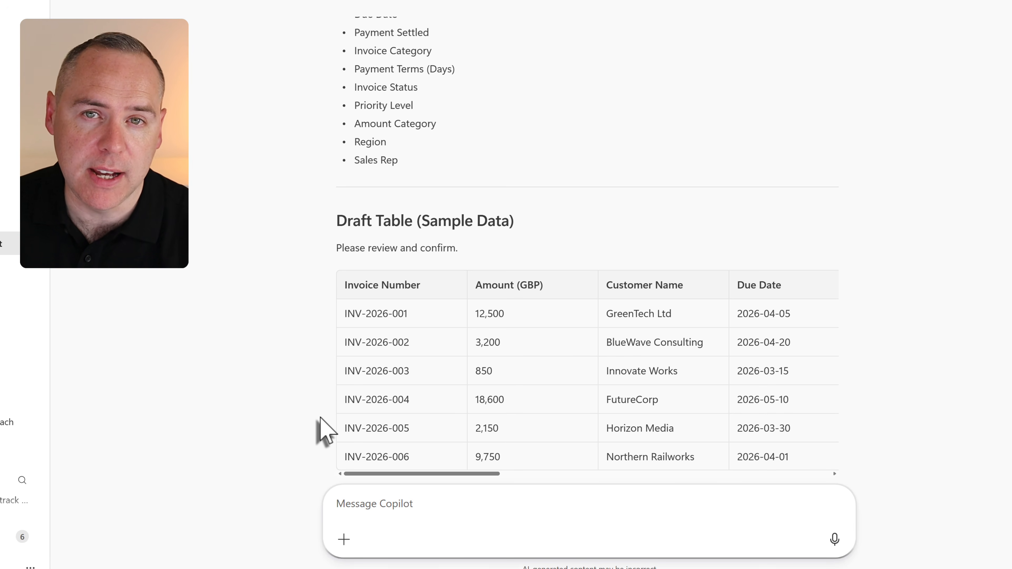
scroll(321, 419, down, 2)
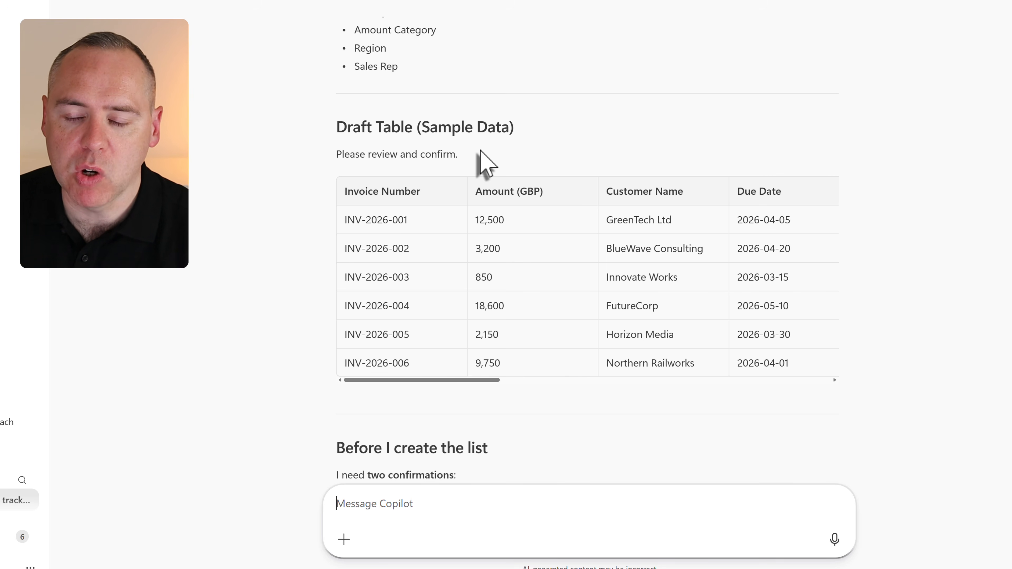
scroll(361, 328, down, 6)
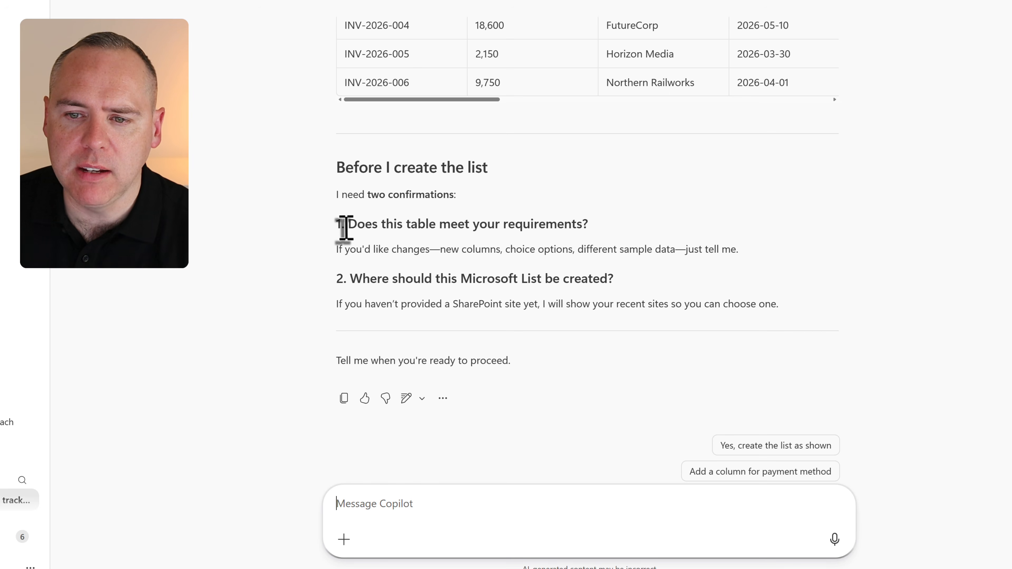
drag(341, 226, 572, 223)
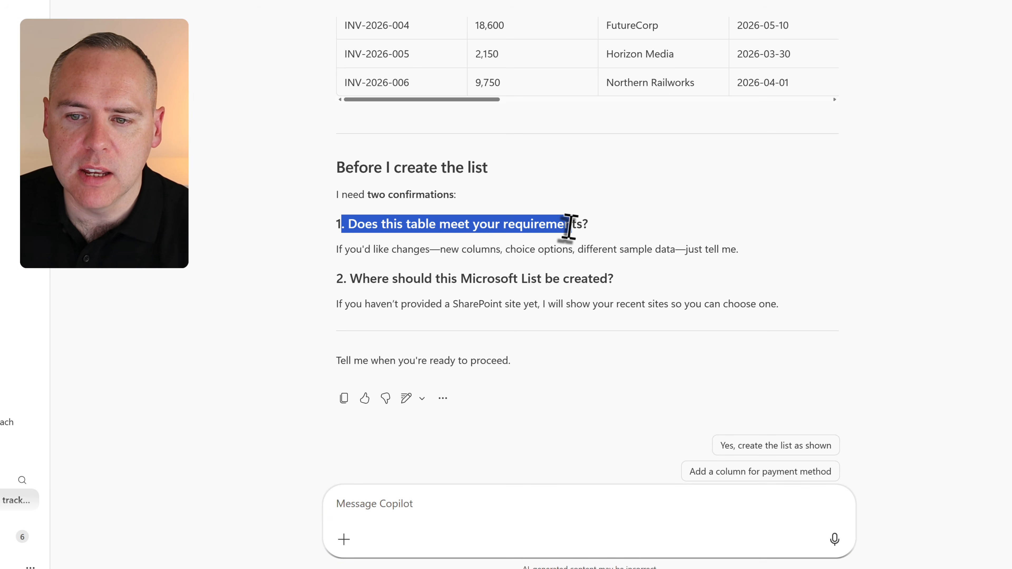
drag(351, 279, 649, 293)
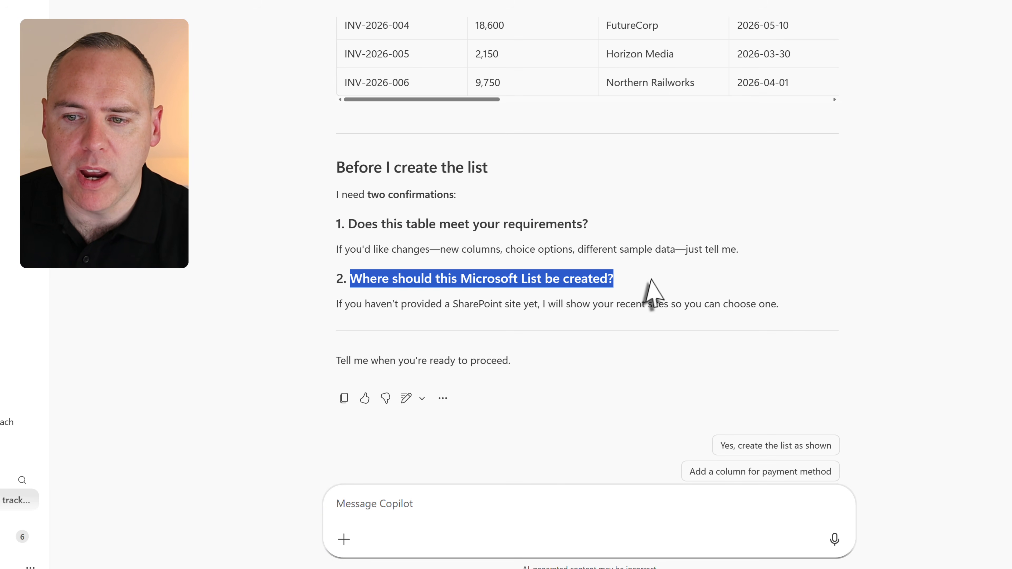
click(640, 329)
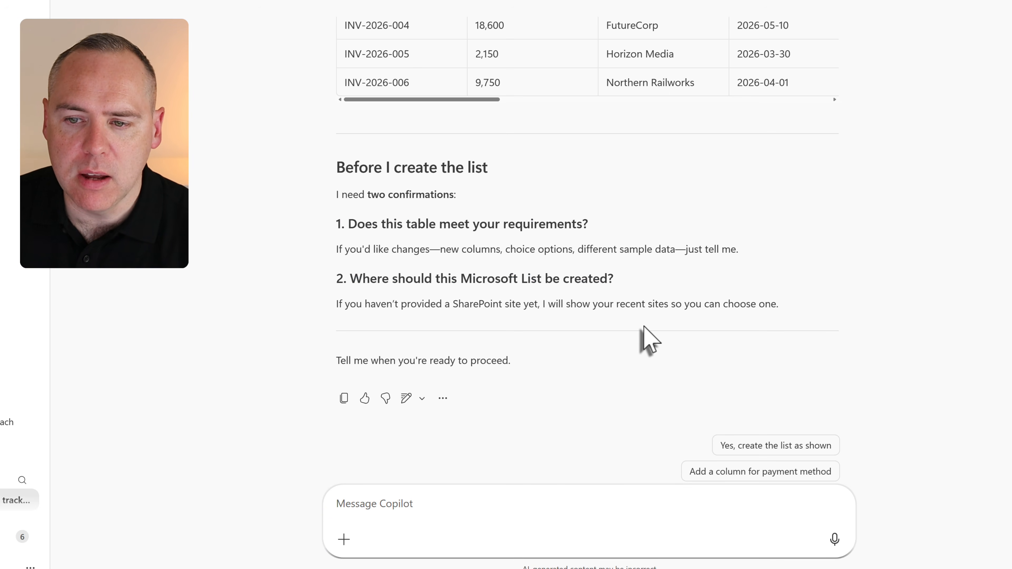
click(756, 446)
click(834, 539)
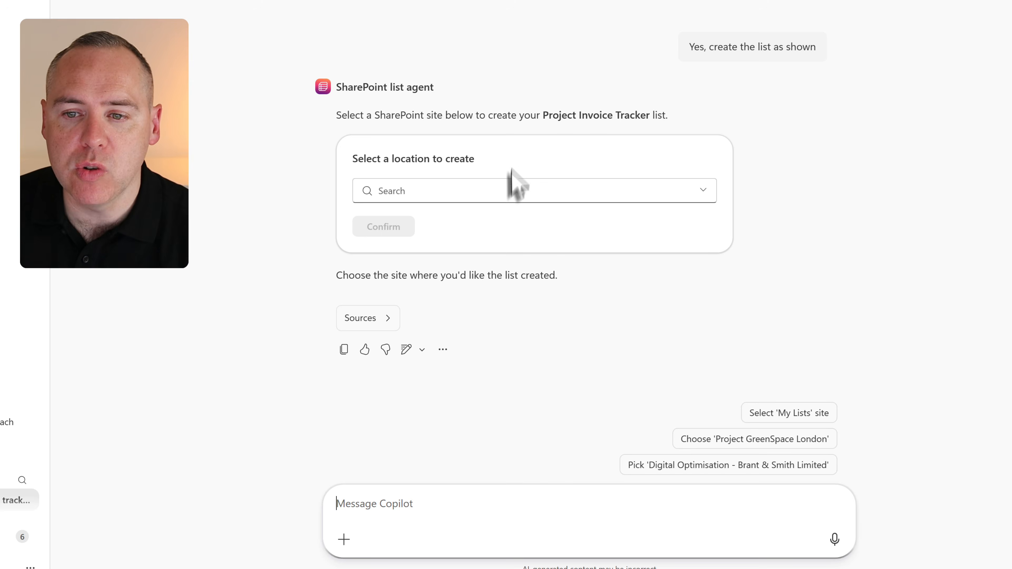
Step: Create the list on the Project GreenSpace London site and open the resulting Project Invoice Tracker
click(440, 194)
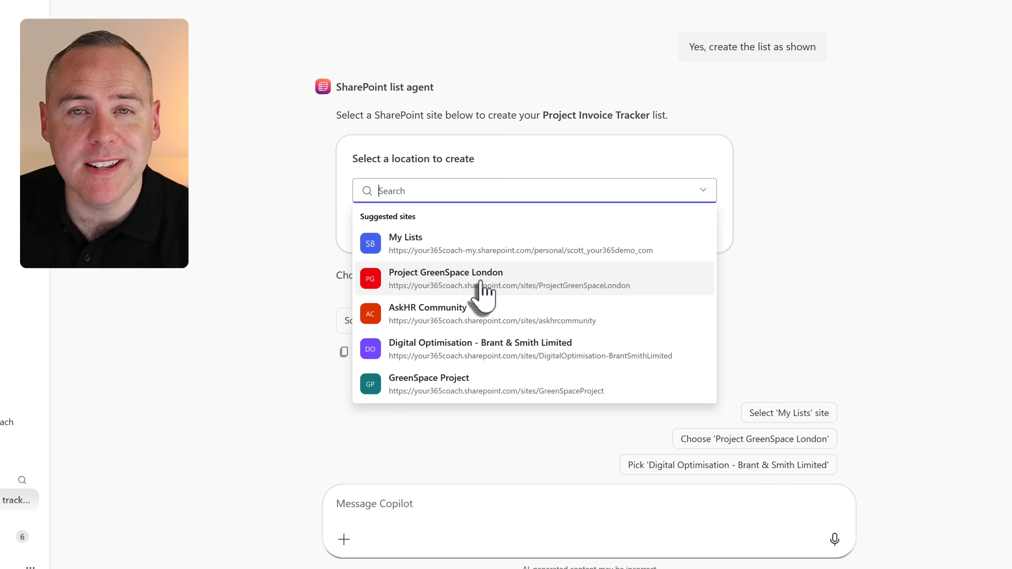
click(481, 282)
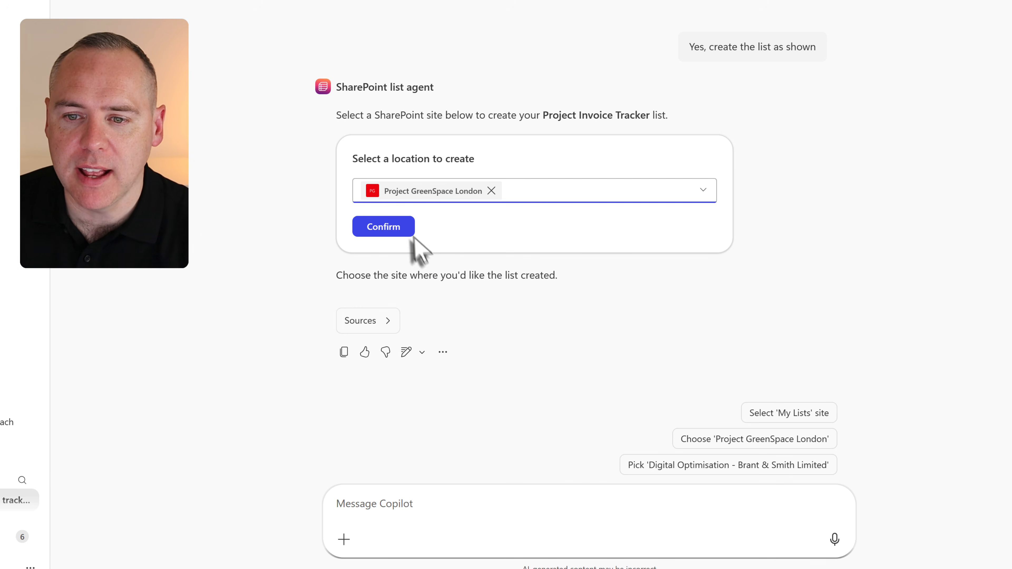
click(406, 229)
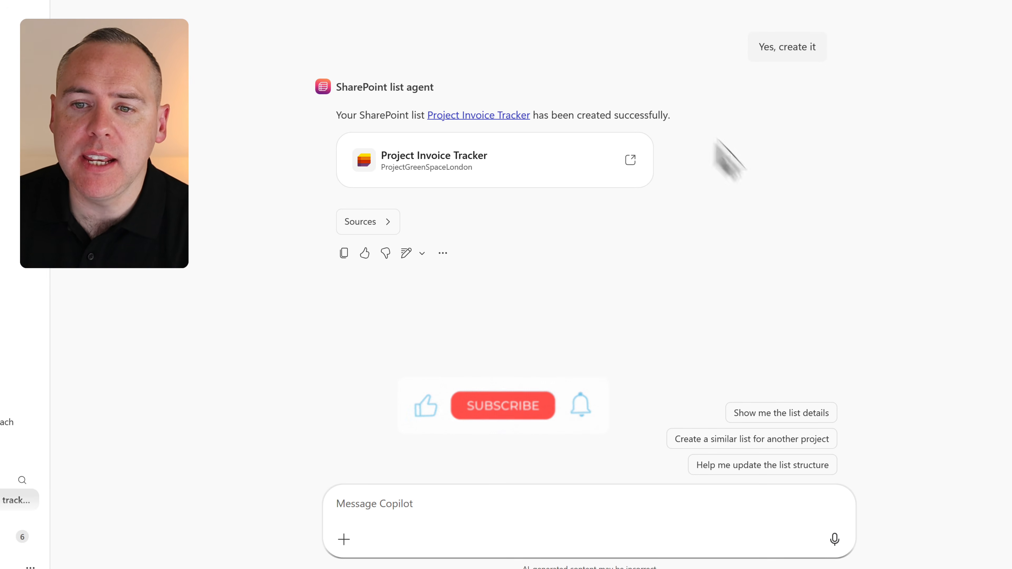
click(447, 178)
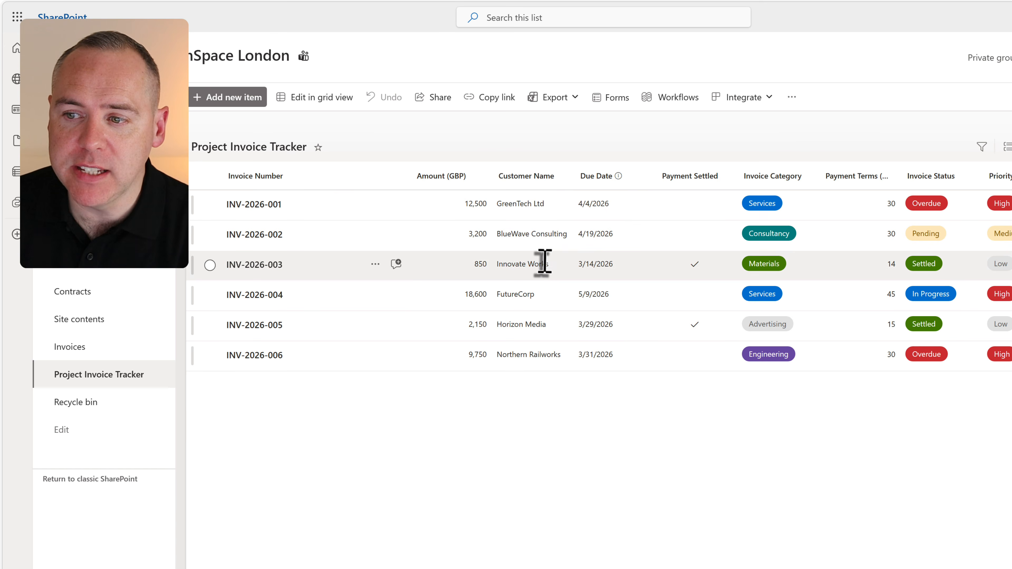
Step: Set the Invoice Category of the GreenTech Ltd invoice to Materials and close its item form
scroll(544, 263, right, 5)
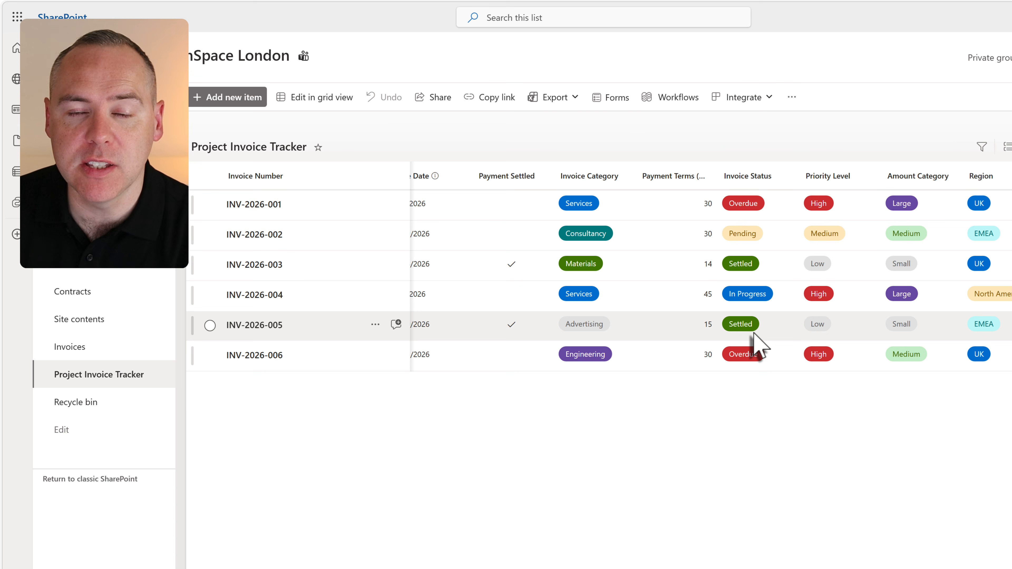
click(768, 213)
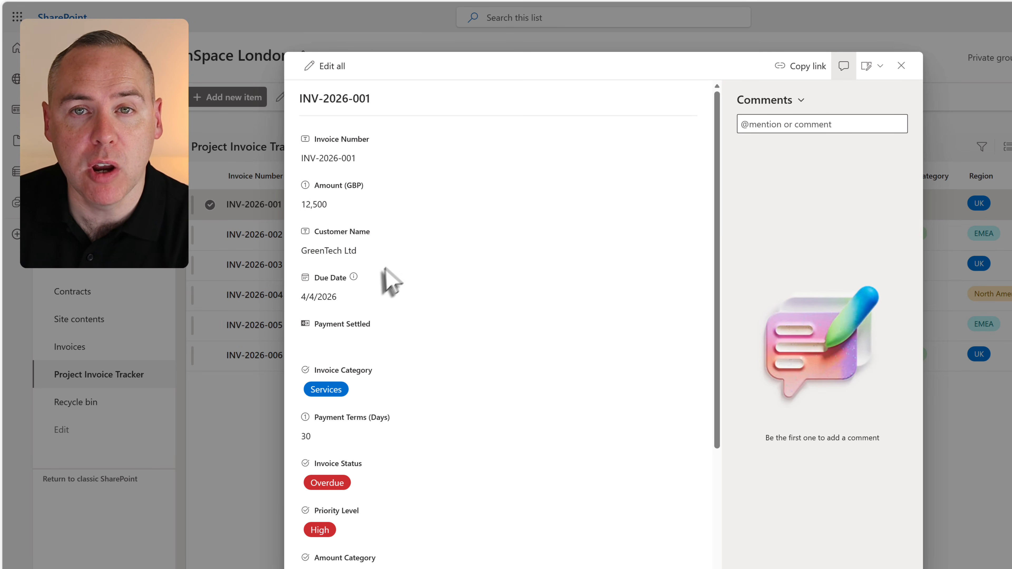
scroll(385, 280, down, 2)
scroll(384, 279, down, 2)
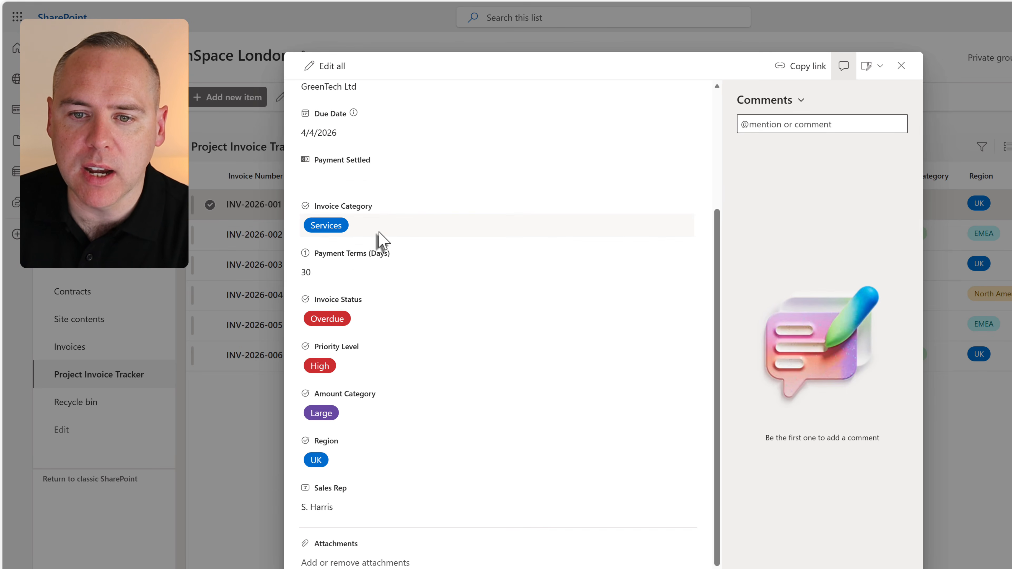
click(381, 241)
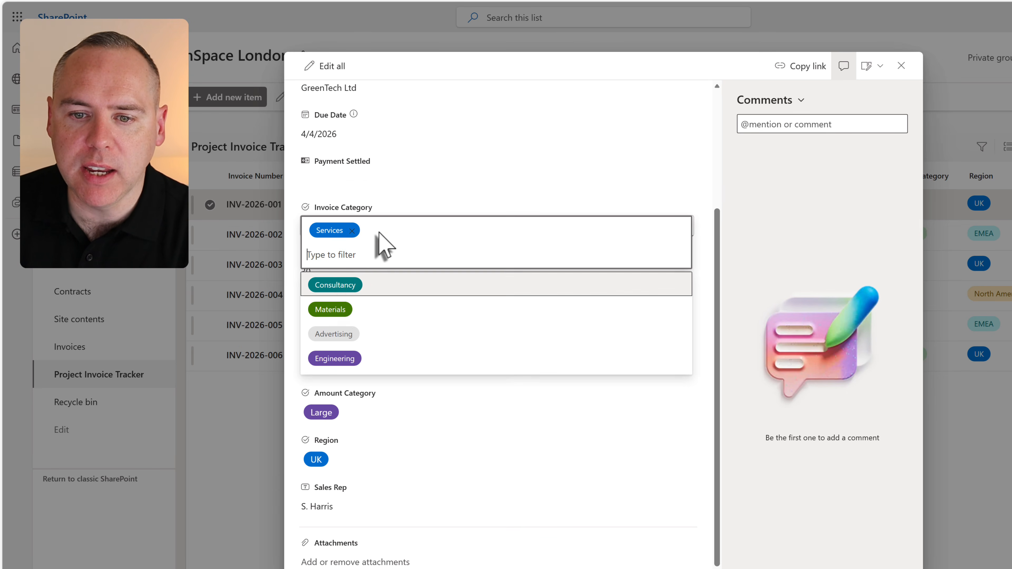
click(344, 311)
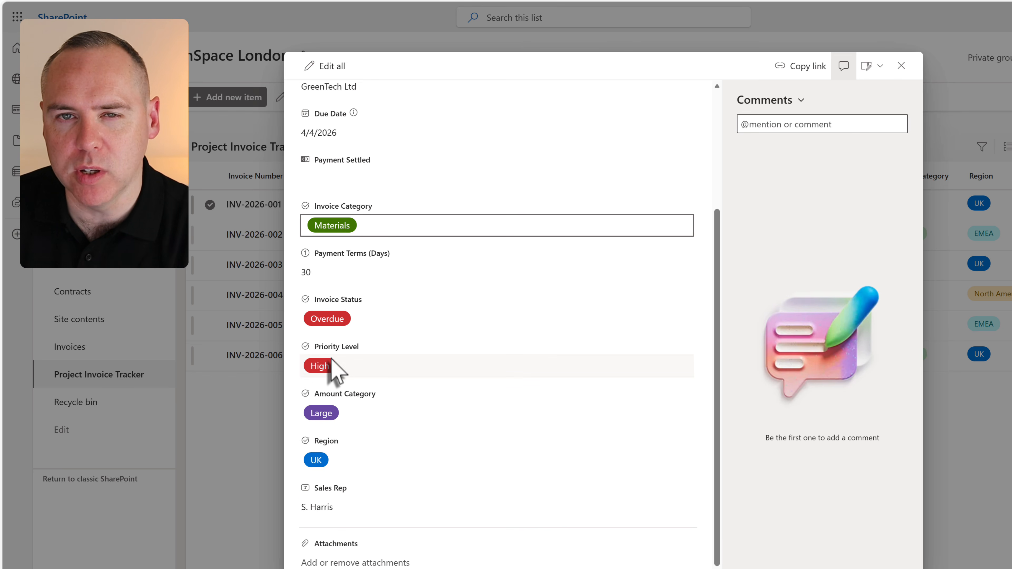
click(901, 65)
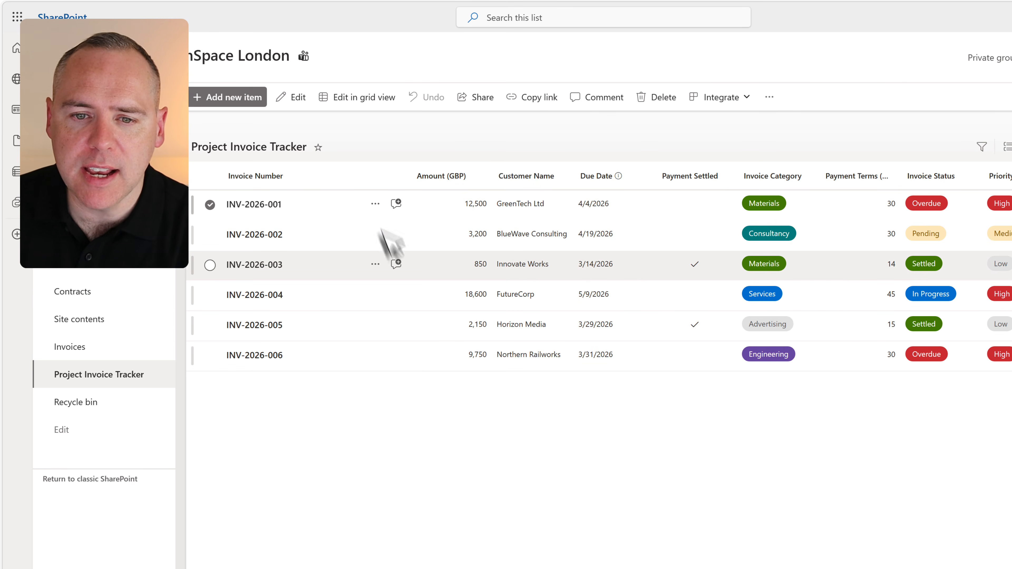
click(210, 176)
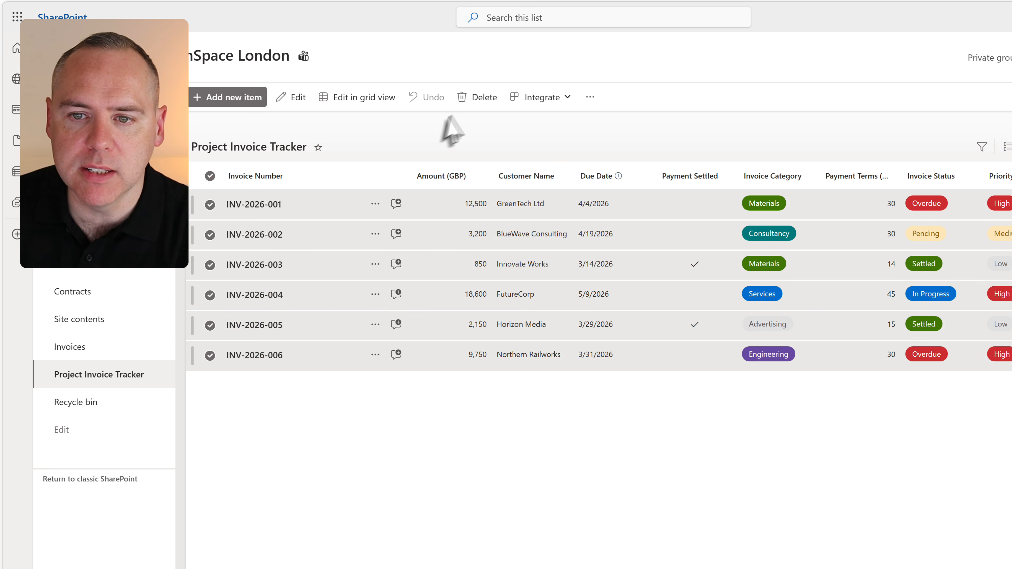
click(210, 176)
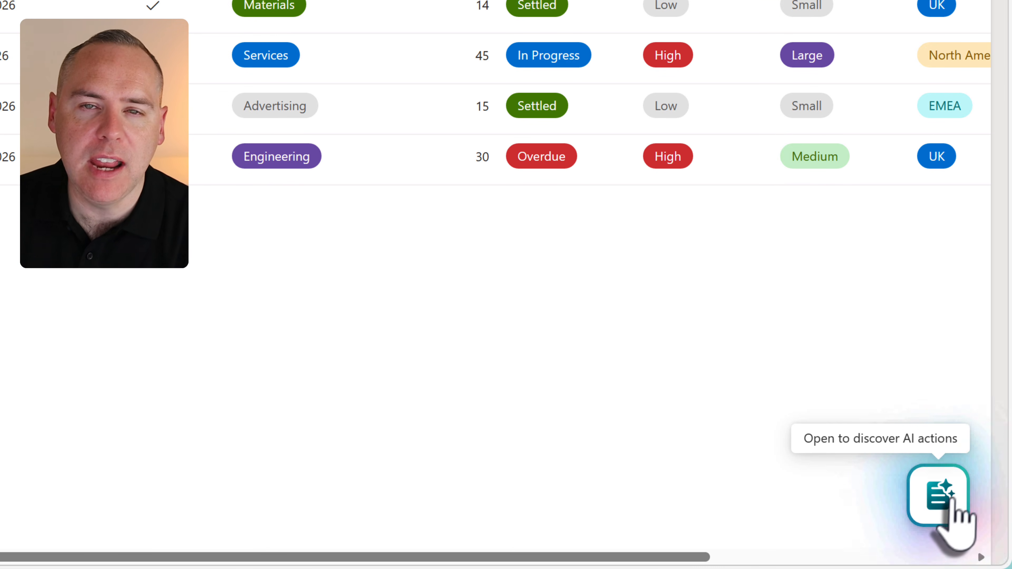
Step: Have the list's AI editing assistant add an Account Executive column as a People Picker field
click(958, 518)
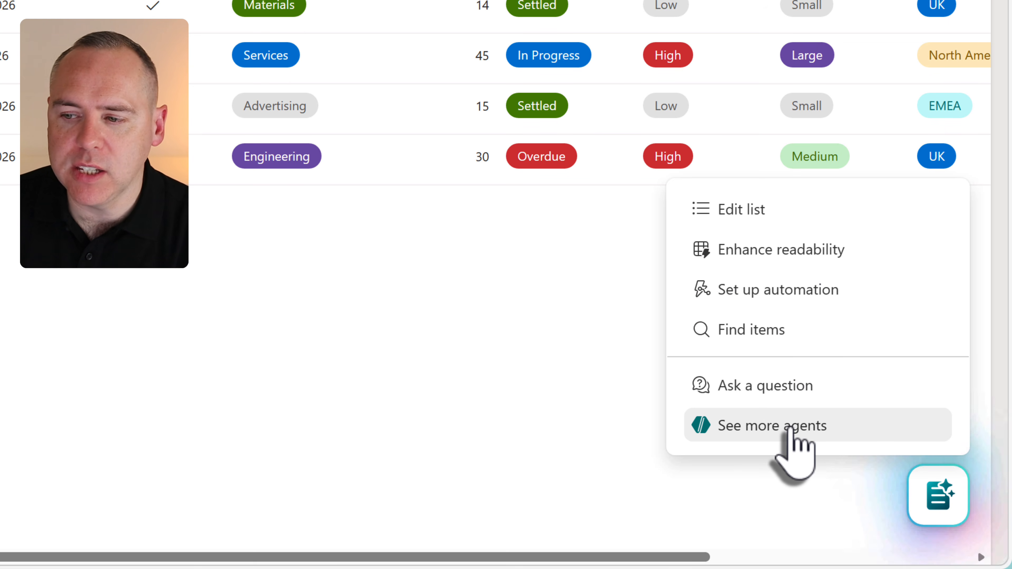
click(767, 218)
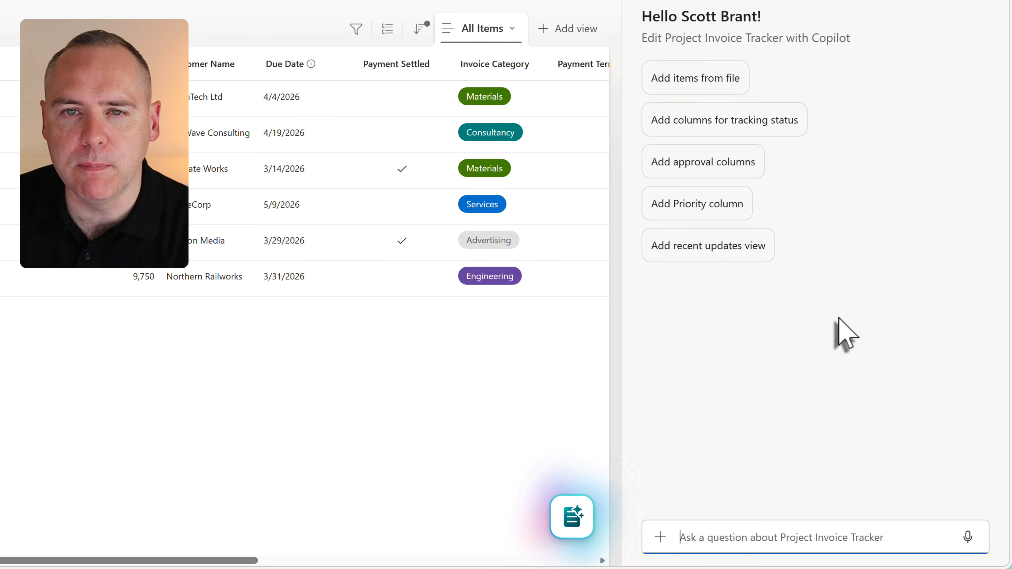
click(719, 536)
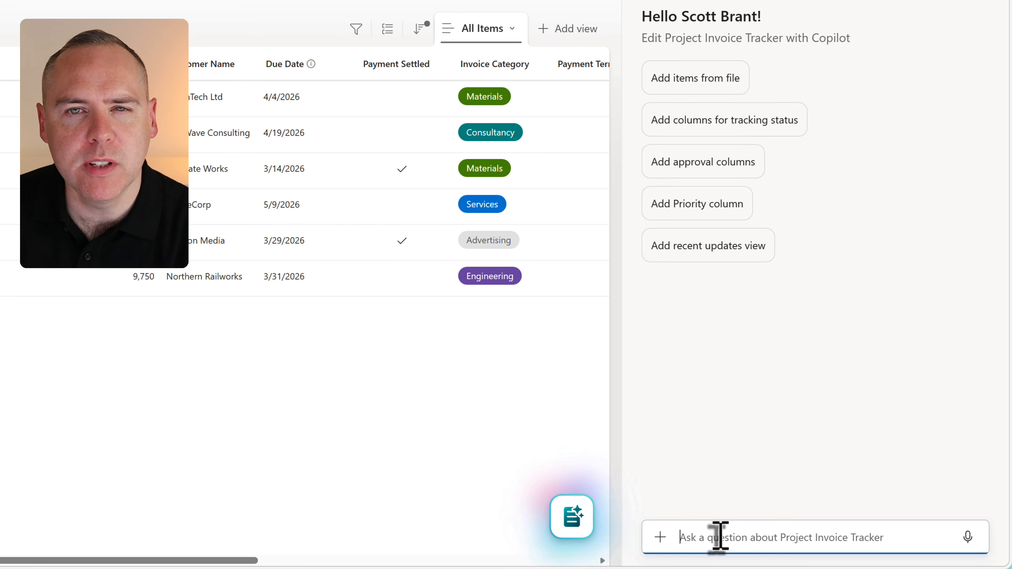
text(Add a Column for the Account Executive, which is People Picker Field)
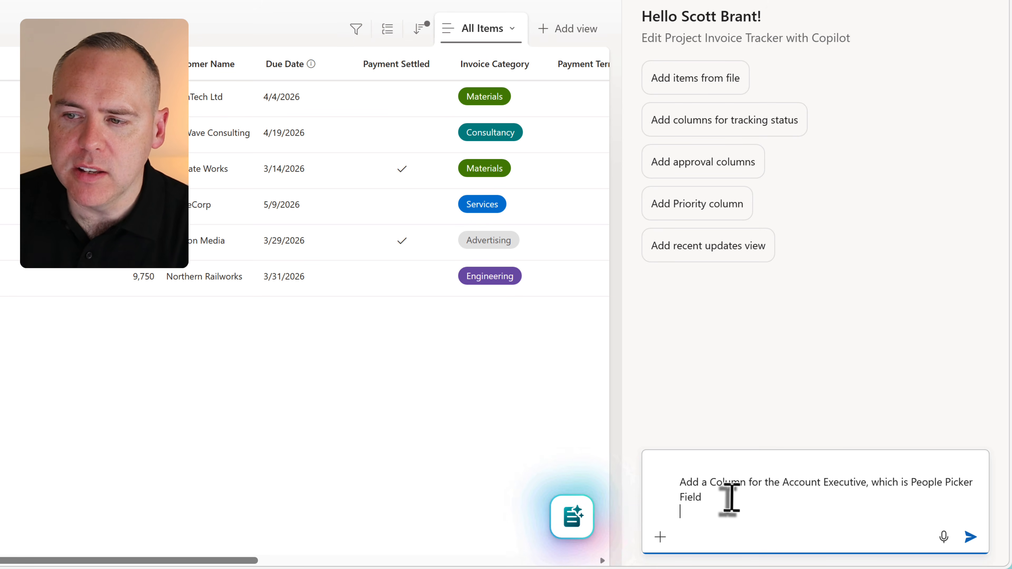
drag(680, 482, 865, 504)
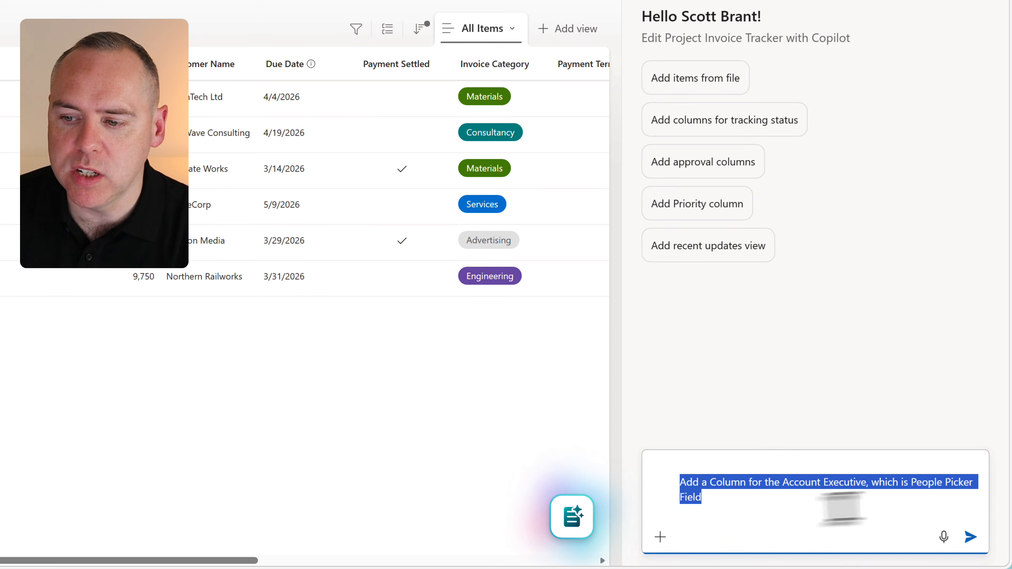
click(759, 504)
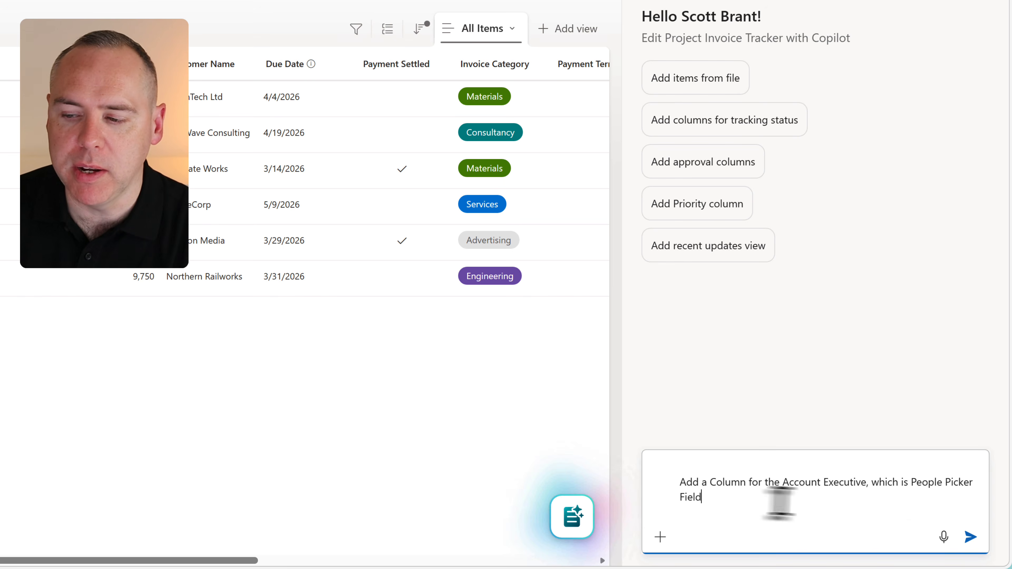
click(970, 536)
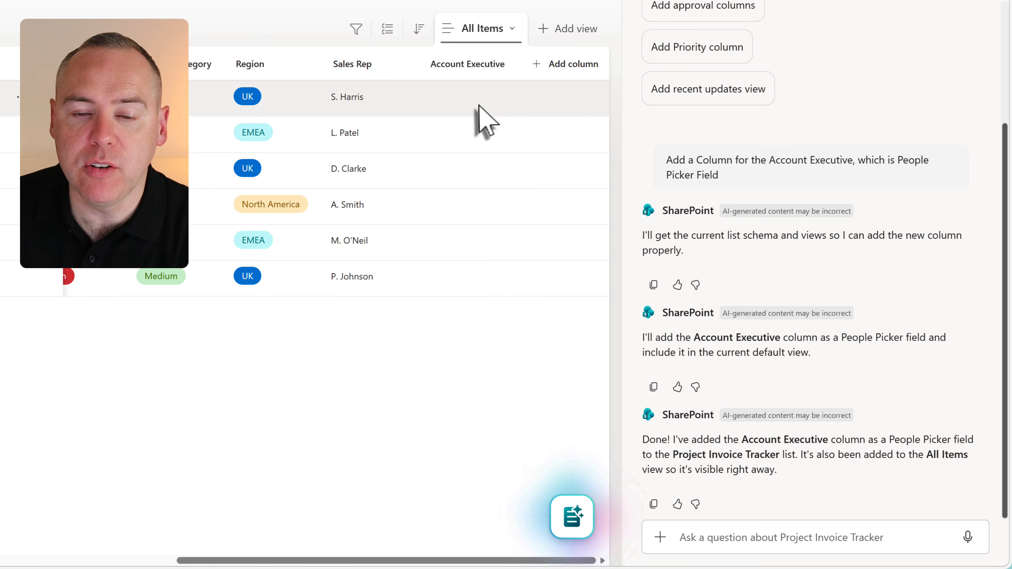
Step: Assign a person from the directory as Account Executive on the GreenTech Ltd invoice and close its item form
click(479, 109)
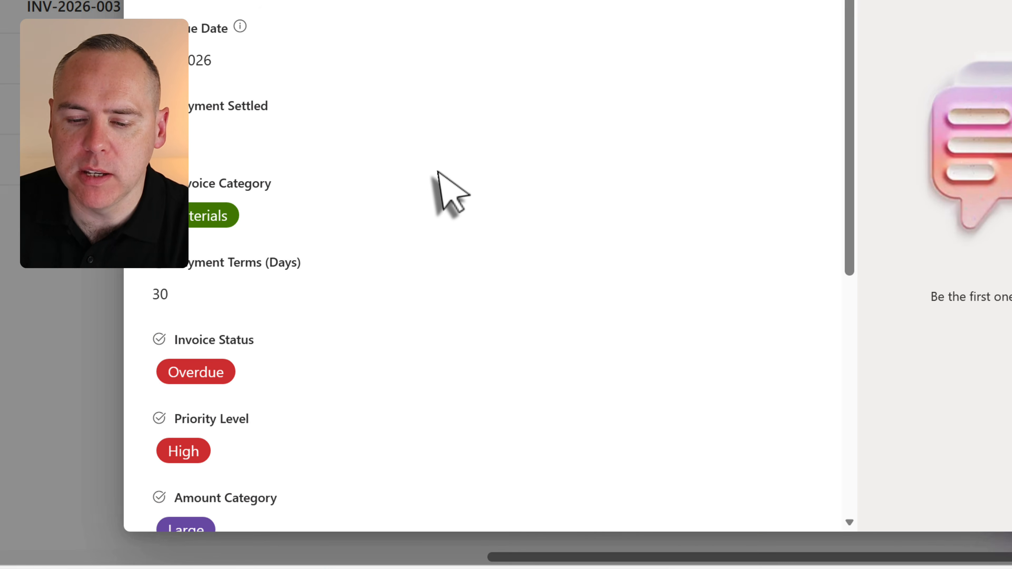
scroll(438, 172, down, 5)
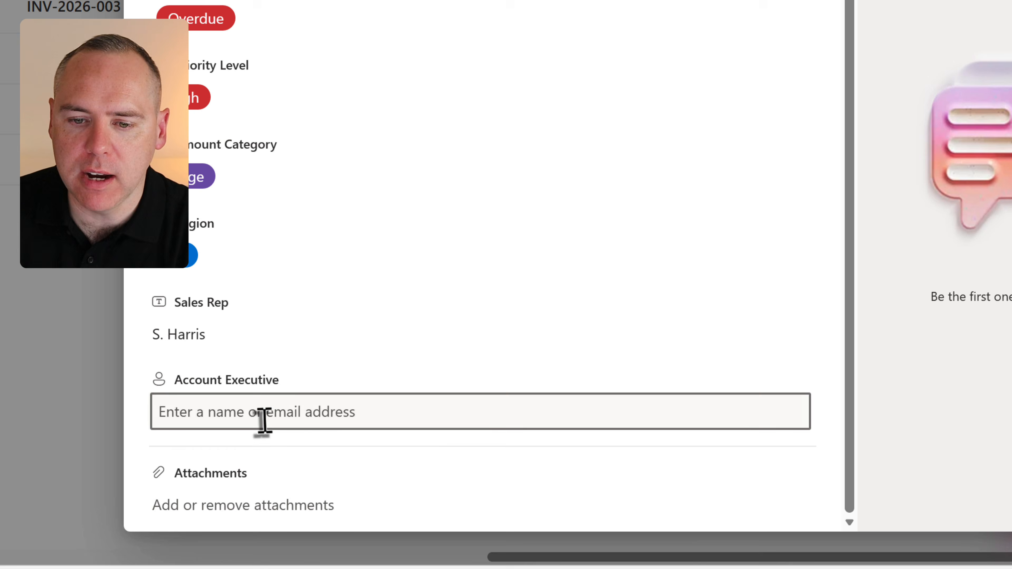
click(275, 413)
text(Scott)
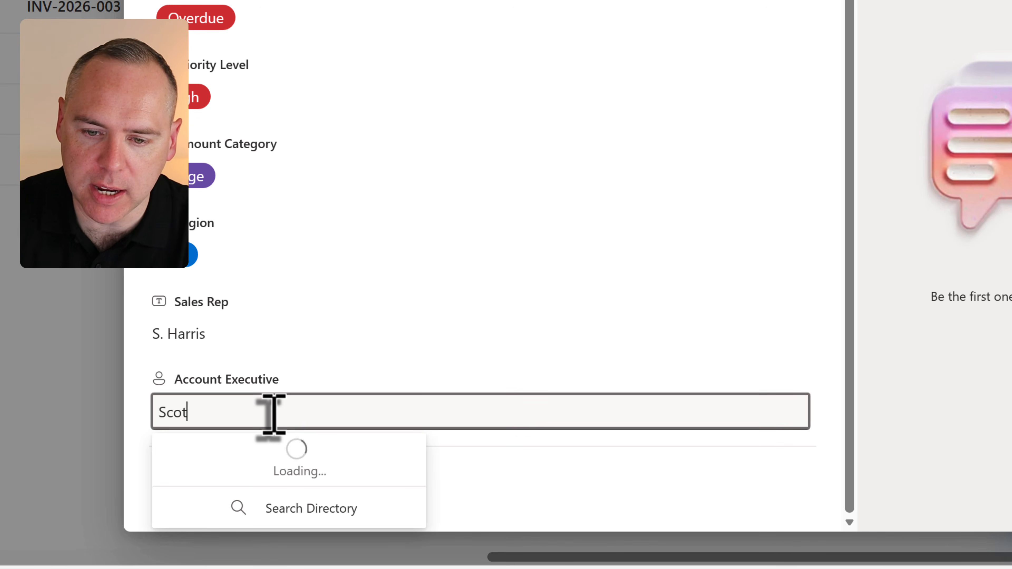
click(264, 481)
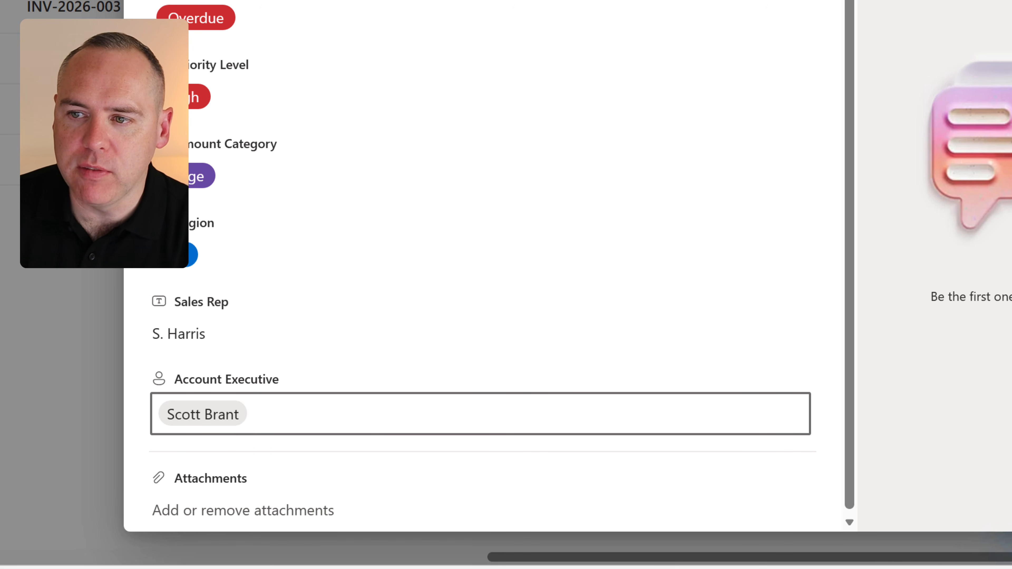
click(1008, 1)
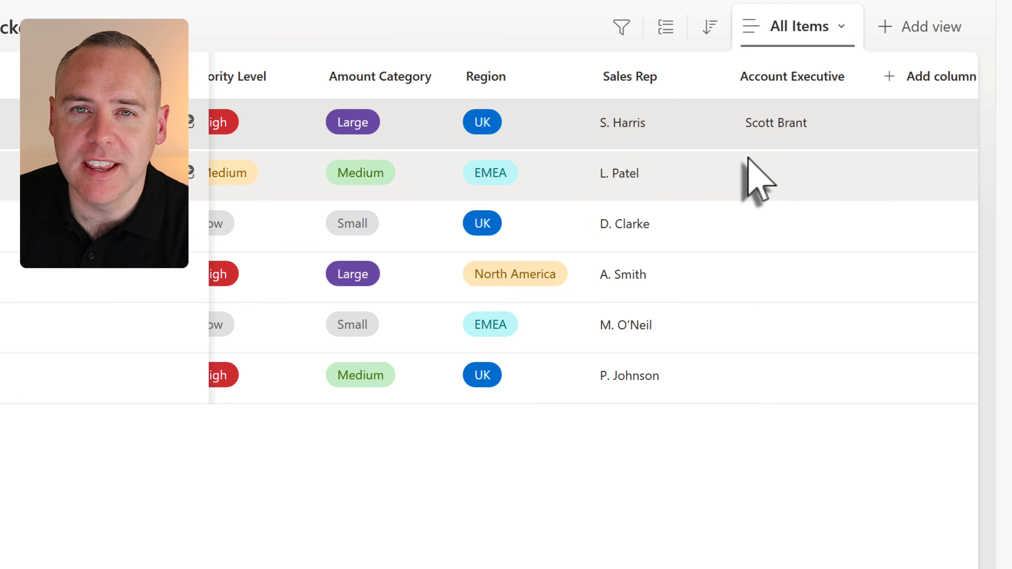
scroll(658, 239, left, 4)
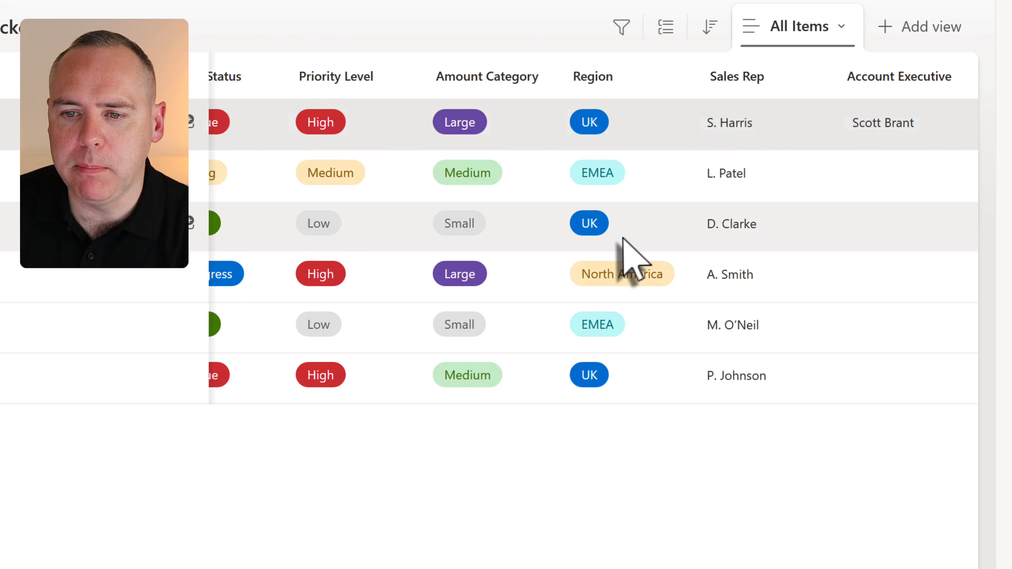
Step: Start the Enhance readability AI action on the Project Invoice Tracker and review its prefilled formatting prompt
scroll(624, 239, left, 5)
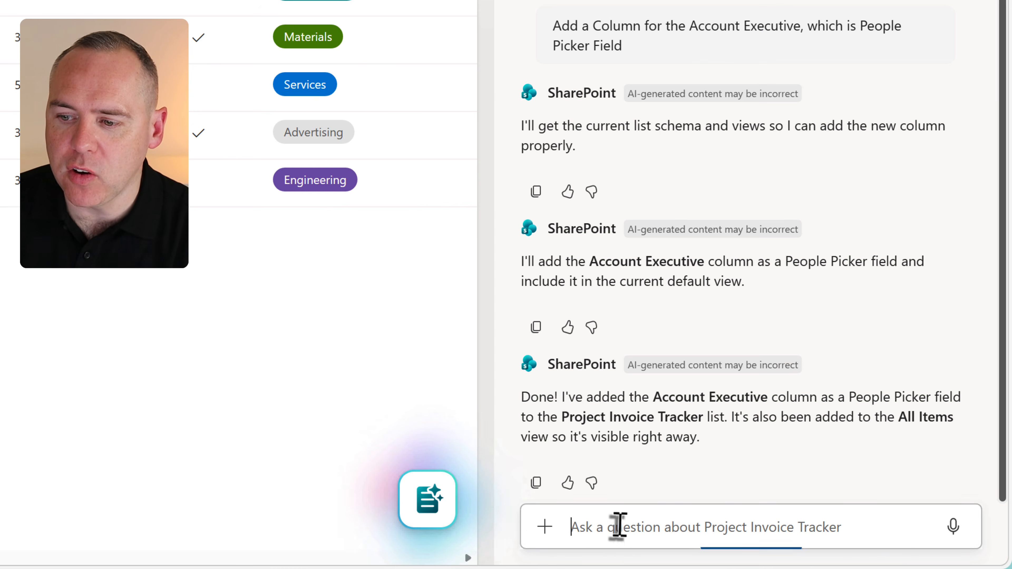
click(440, 501)
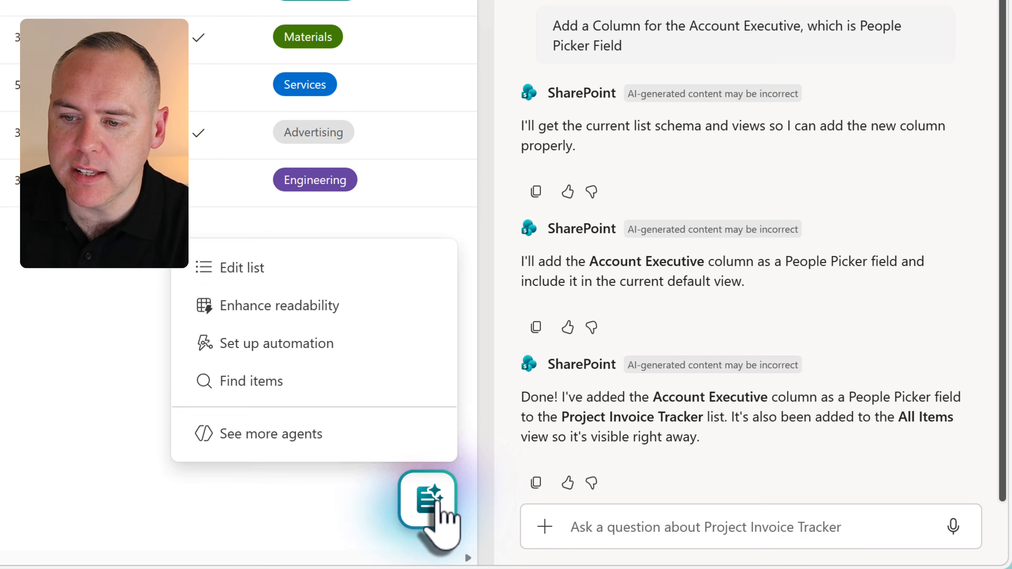
click(315, 311)
drag(931, 496, 564, 486)
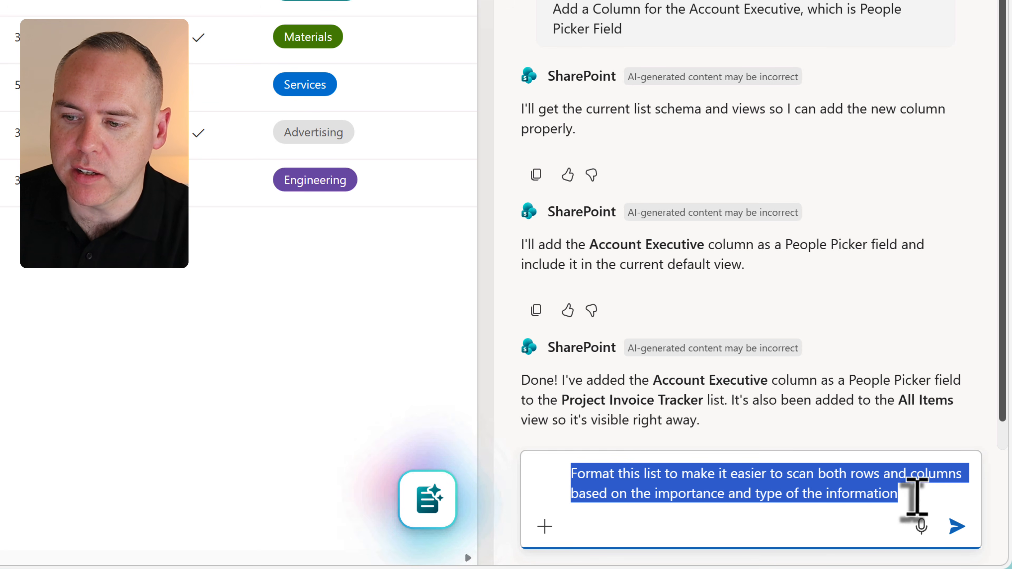
click(807, 493)
click(916, 489)
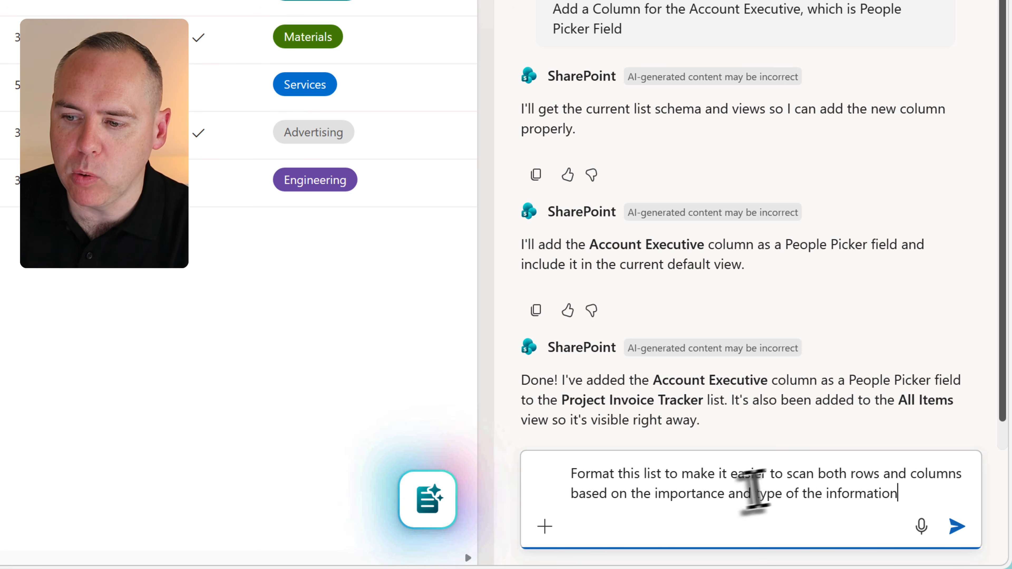
Step: Replace "importance" with "invoice status" in the formatting prompt, submit it and check the formatted rows and columns
double_click(701, 495)
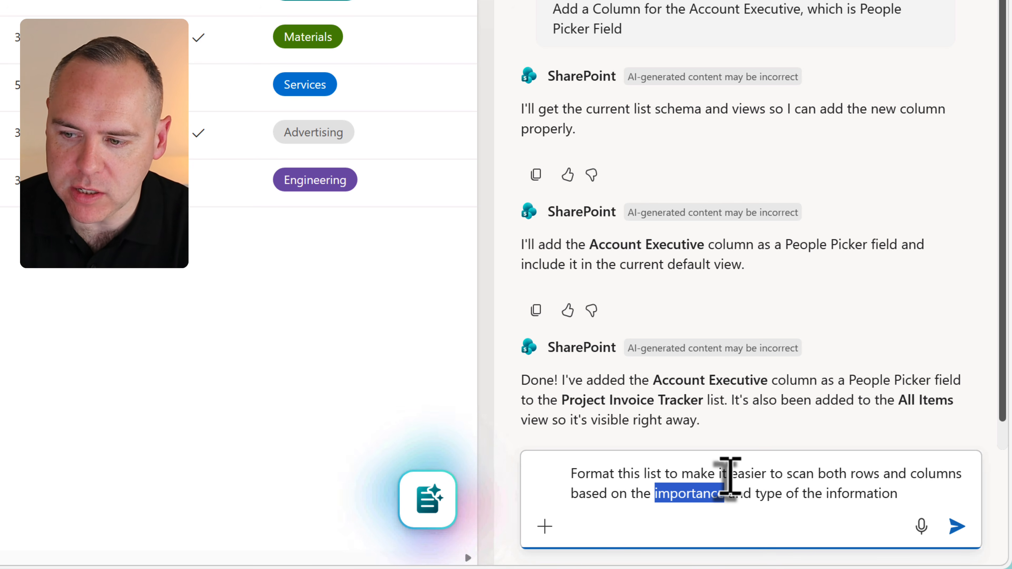
text(invice)
key(BackSpace)
key(BackSpace)
key(BackSpace)
text(oice status)
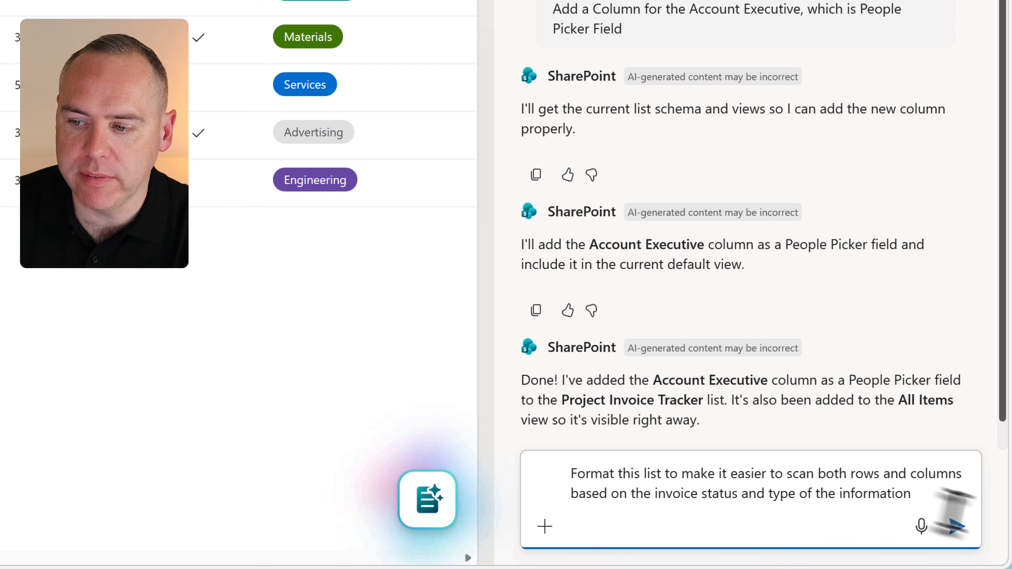
click(957, 526)
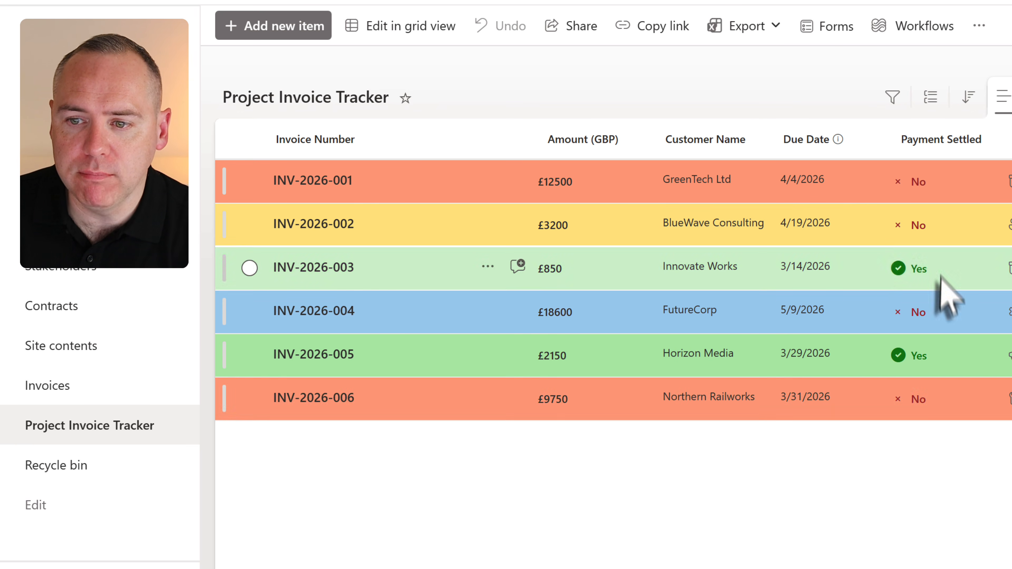
scroll(932, 318, right, 10)
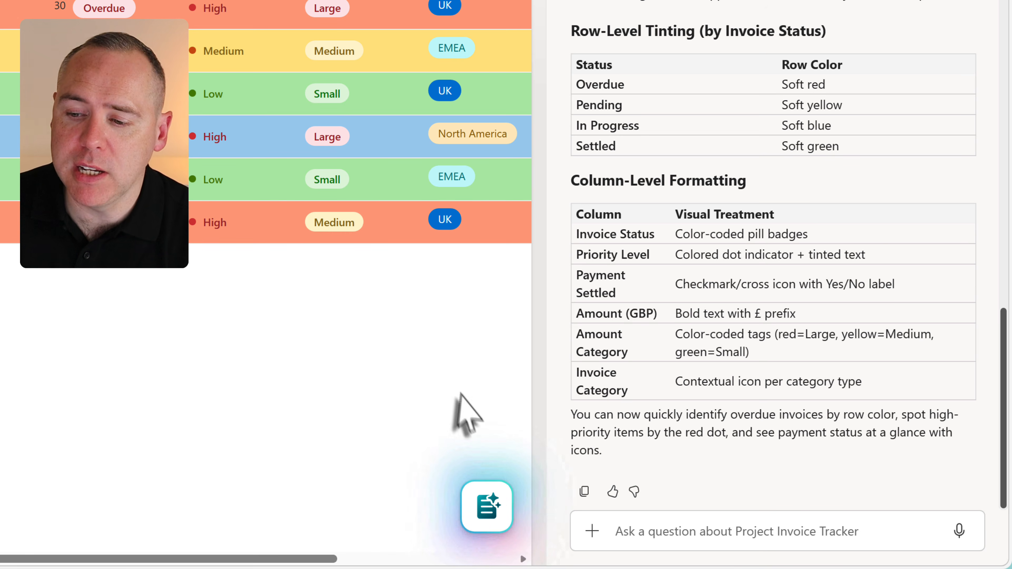
Step: Have the Set up automation AI action create a reminder sent to yourself when the Due Date is today
click(489, 514)
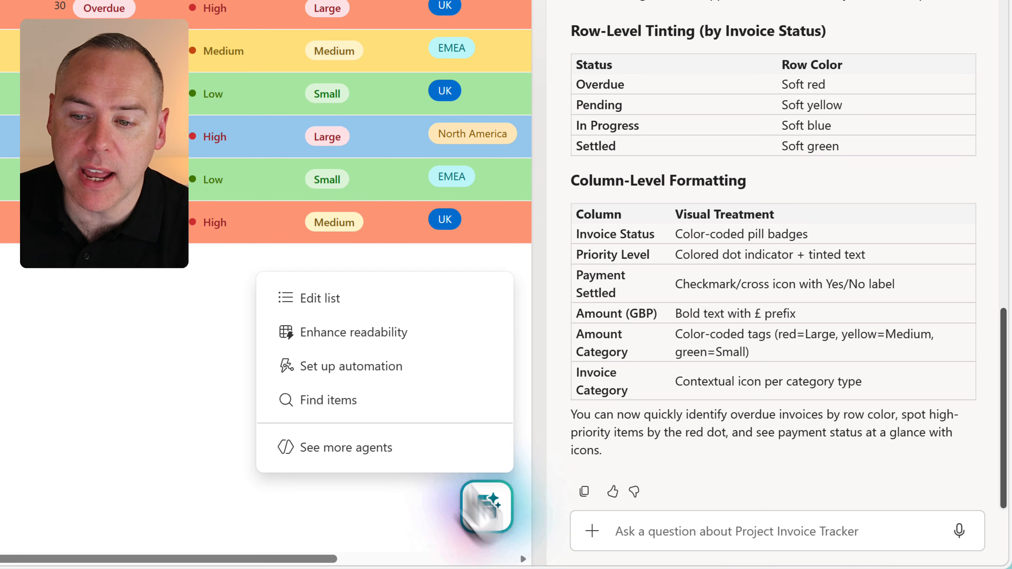
click(387, 371)
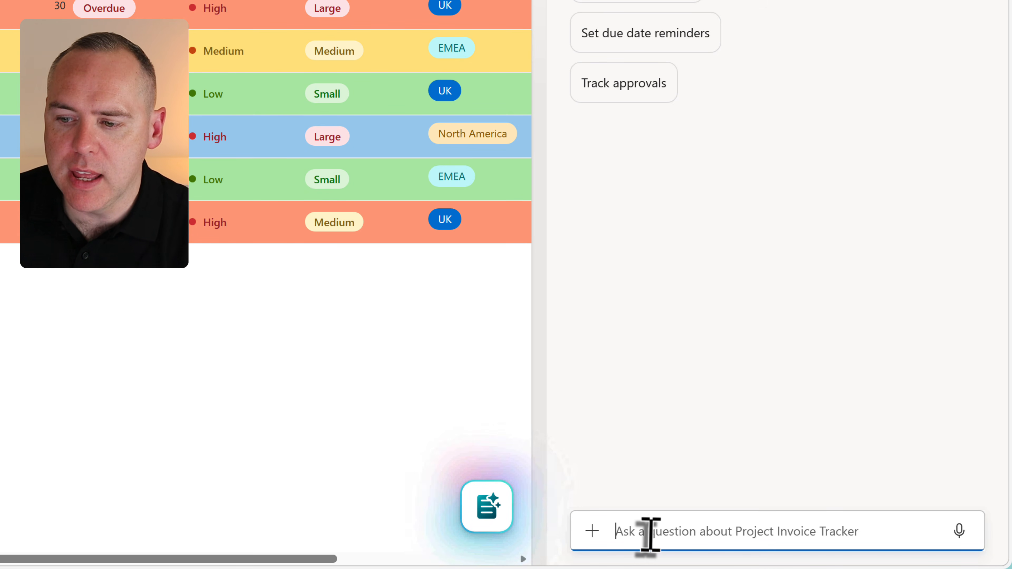
text(Setup Due Date Reminders when the Due Date is Today and Send the Reminder to Me)
drag(622, 465, 783, 465)
drag(844, 465, 938, 470)
drag(746, 481, 623, 481)
click(798, 497)
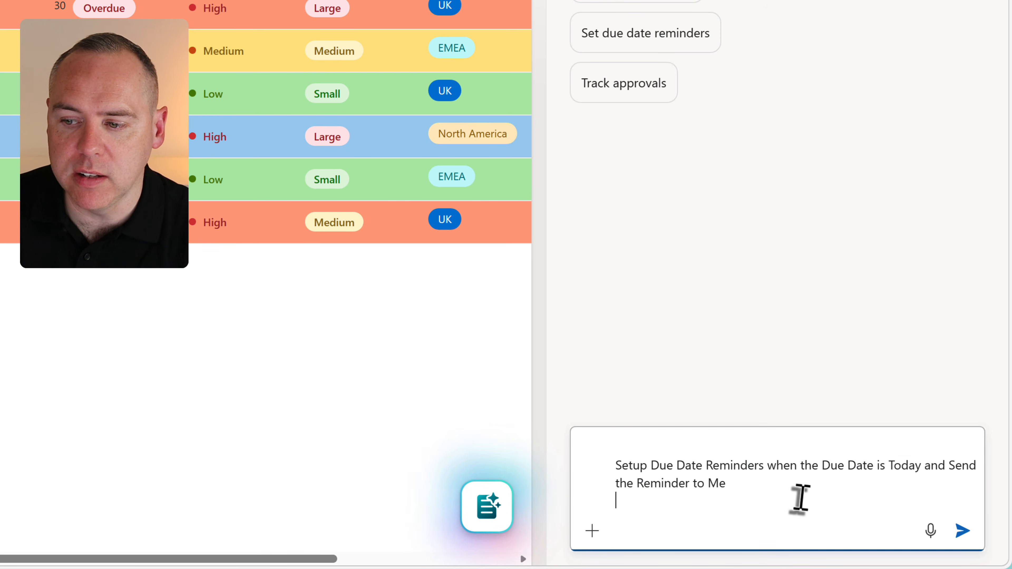
click(961, 531)
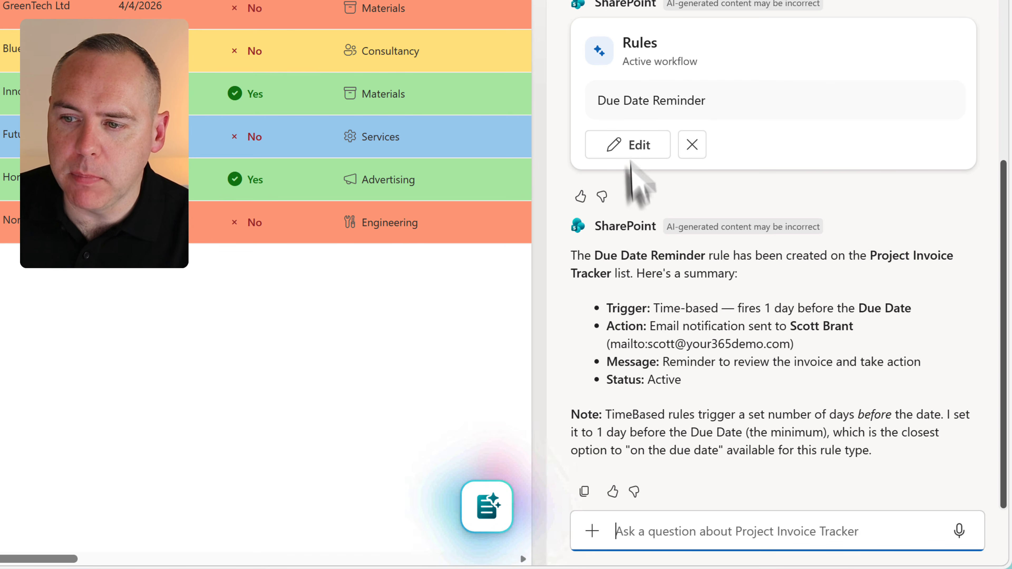
Step: Examine the due date reminder's settings in the list's rules manager and close it without saving changes
click(626, 145)
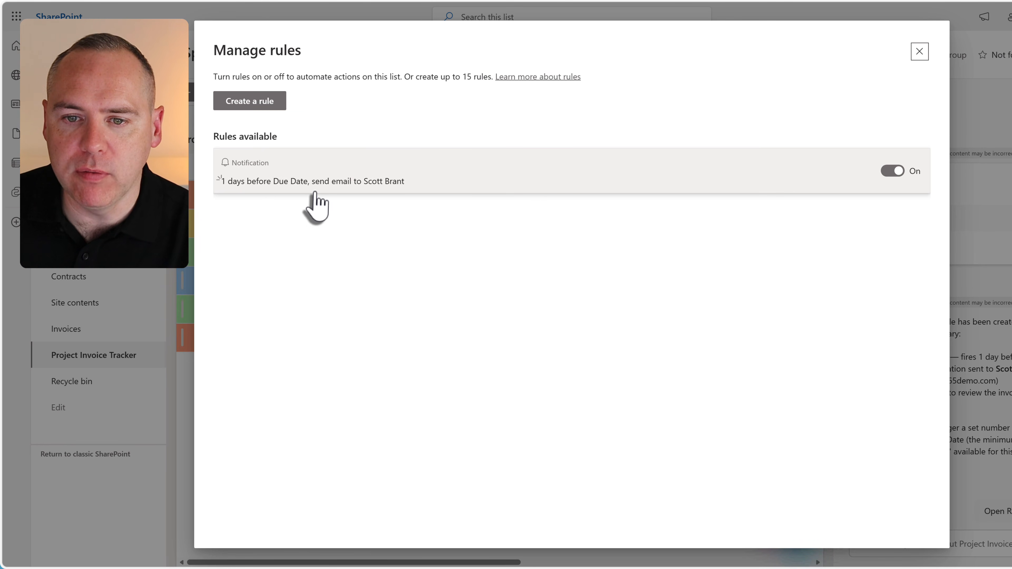
click(358, 193)
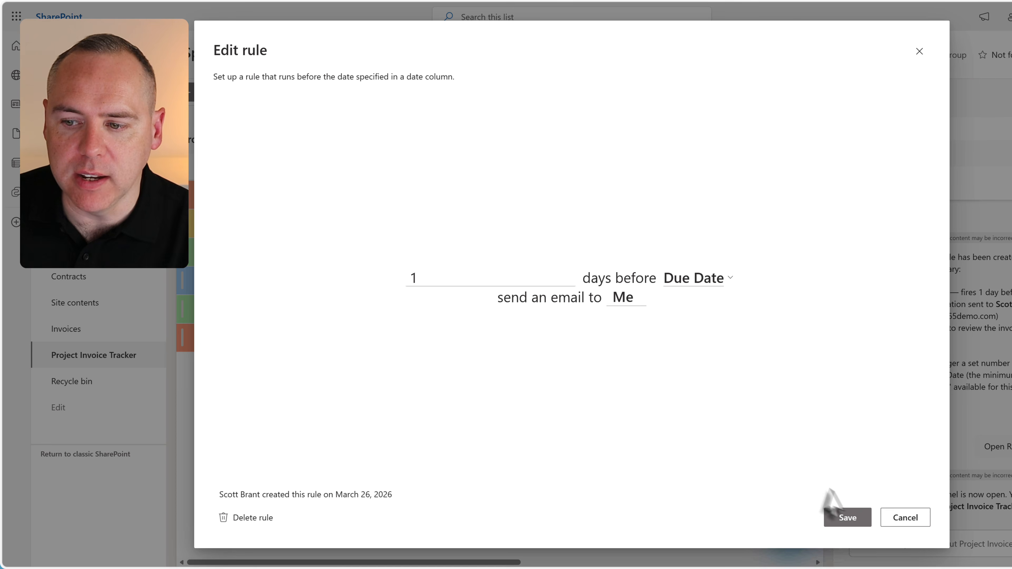
click(913, 519)
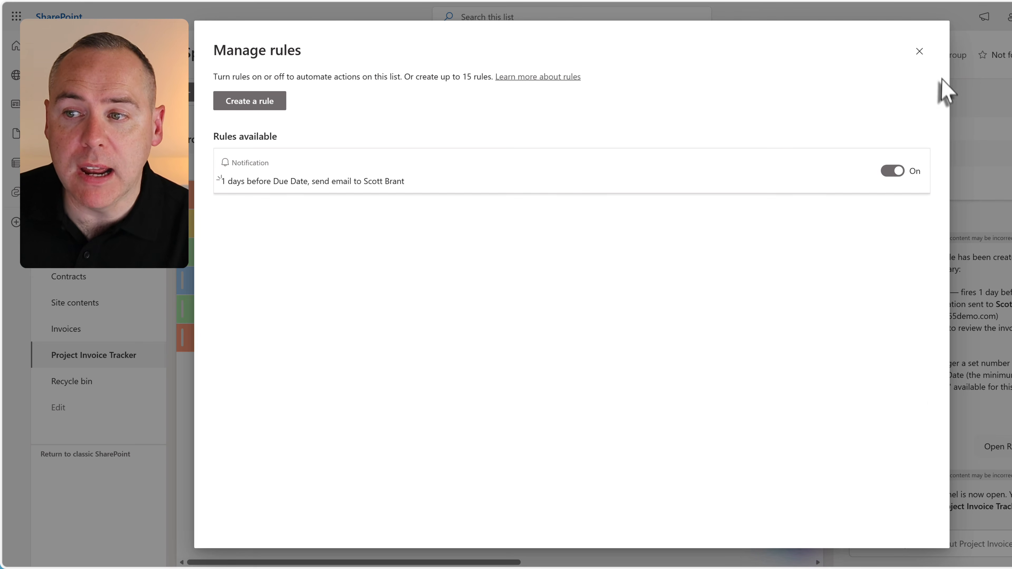
click(920, 51)
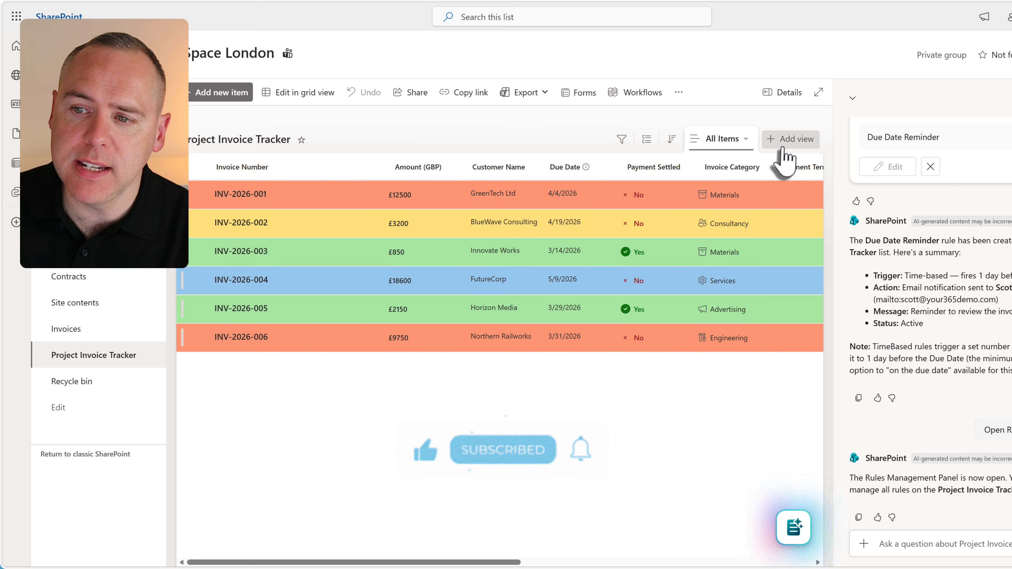
Step: Have the AI assistant add a view of all overdue invoices sorted by Due Date, and keep the previewed view
click(787, 139)
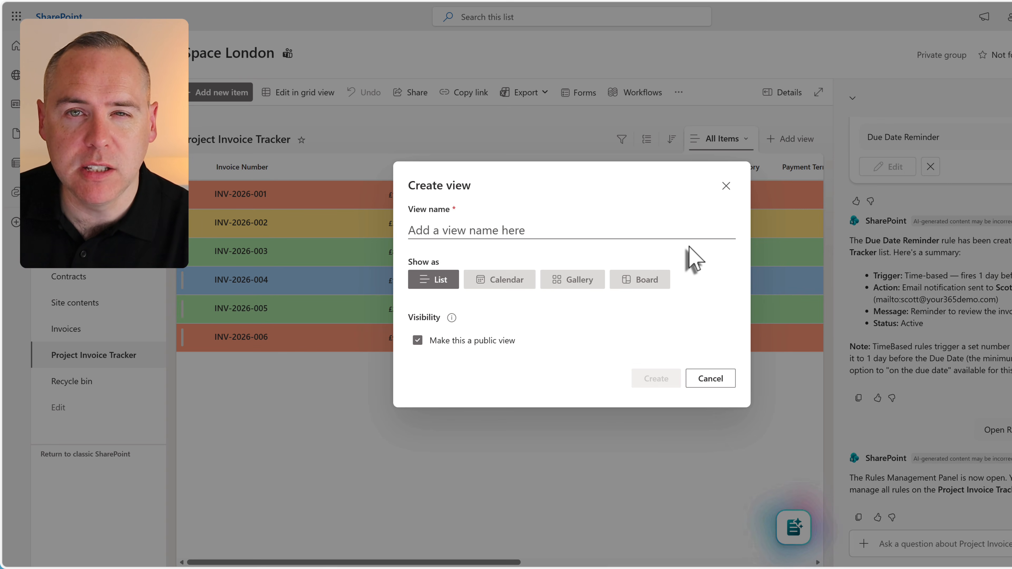
click(726, 185)
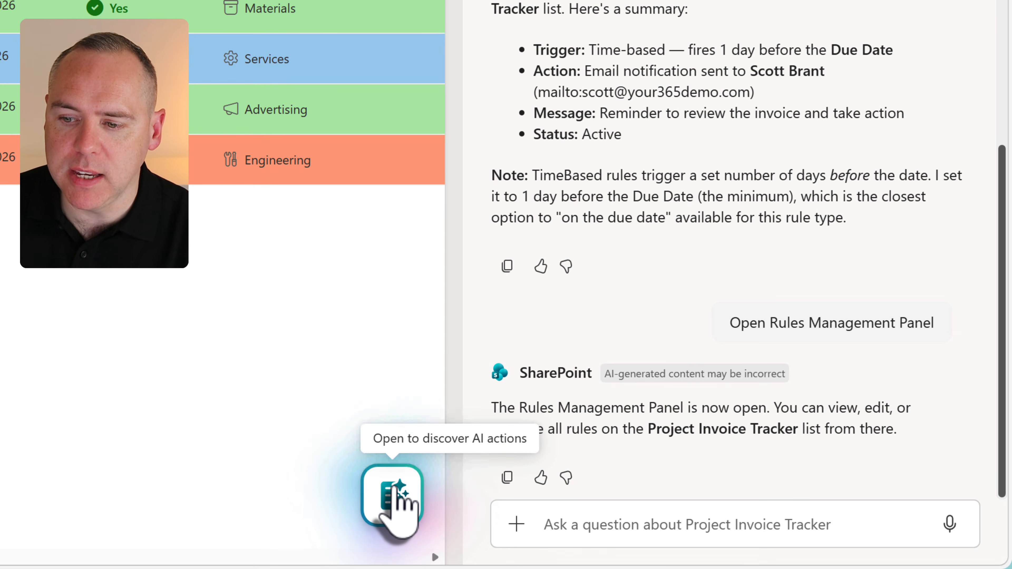
click(573, 522)
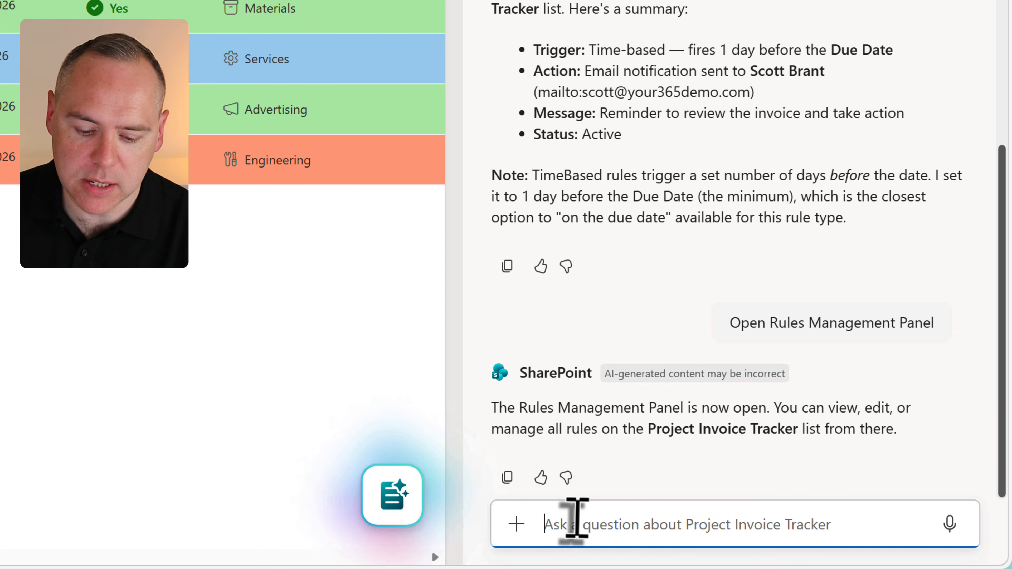
text(Add a View to Show all Invoices which are all Overdue and Sort by Due Date)
drag(637, 468, 902, 494)
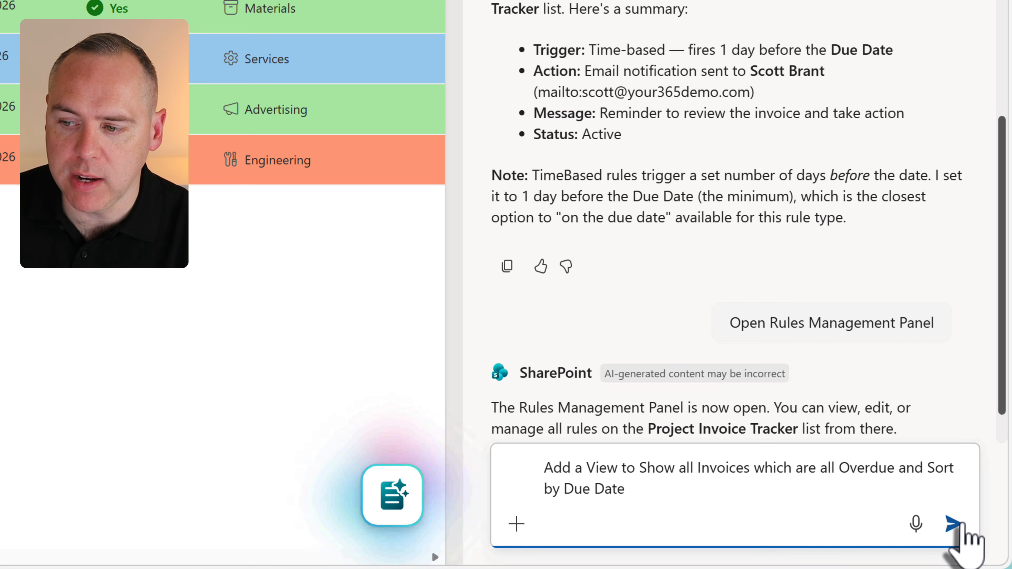
click(953, 524)
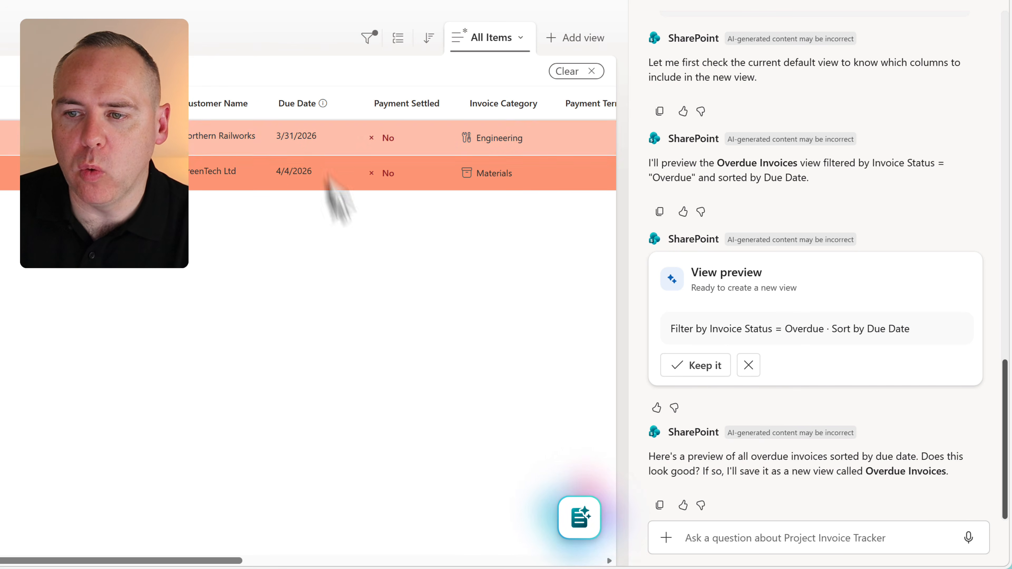
scroll(489, 258, right, 6)
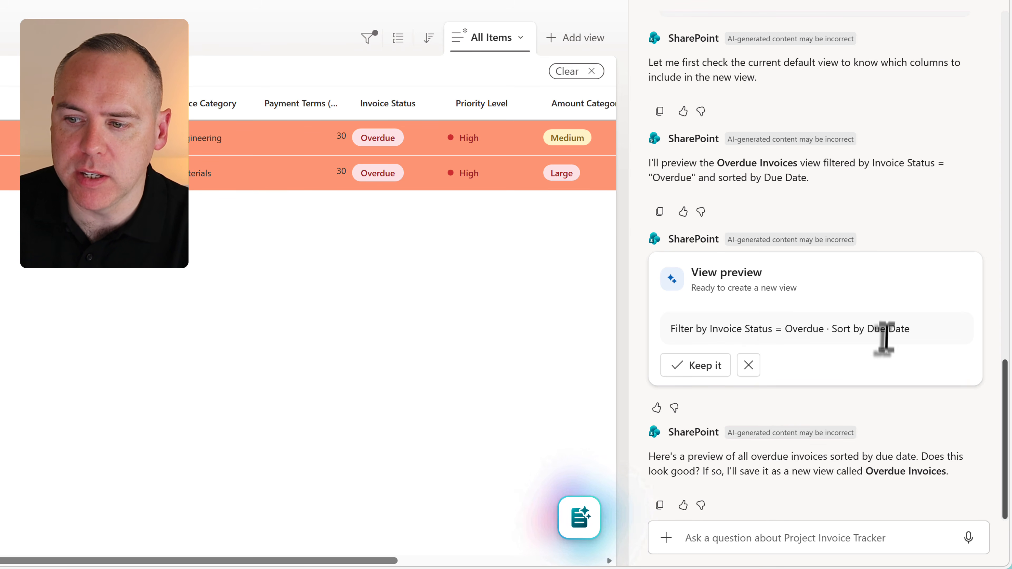
click(702, 366)
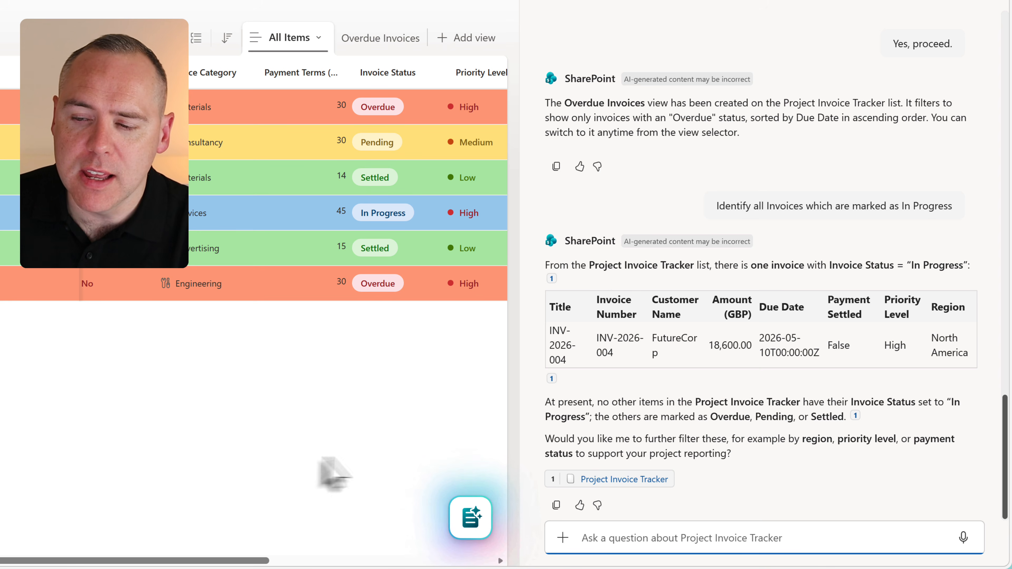
Step: Review the assistant's answer about In Progress invoices, close the assistant pane and look over the full list
drag(720, 206, 961, 219)
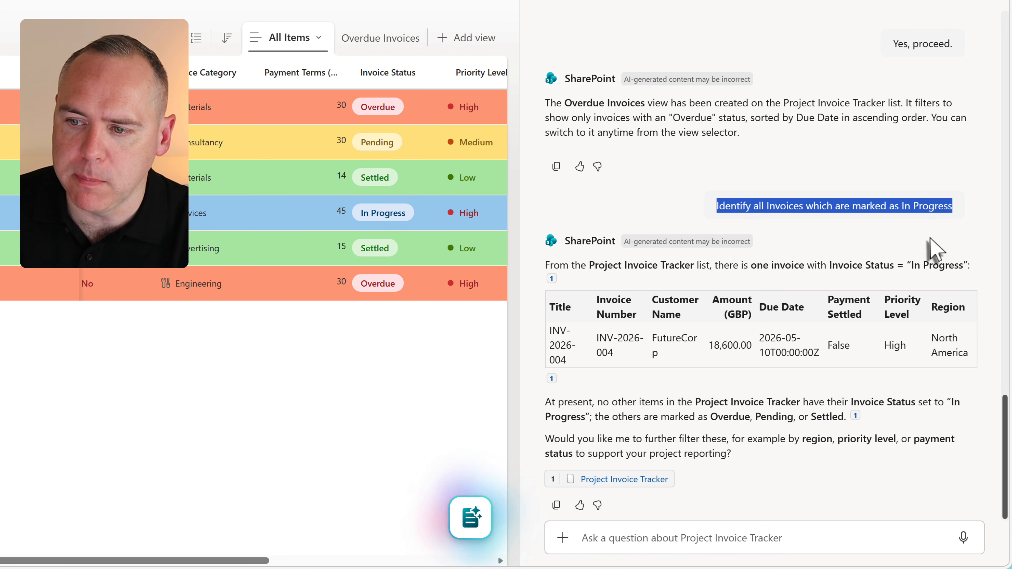
click(940, 252)
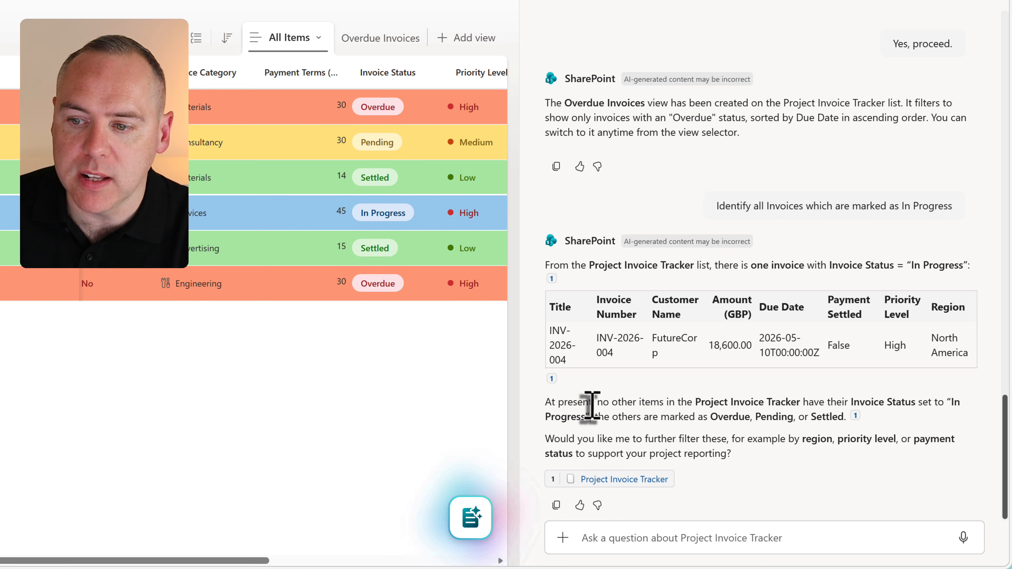
drag(517, 362, 429, 362)
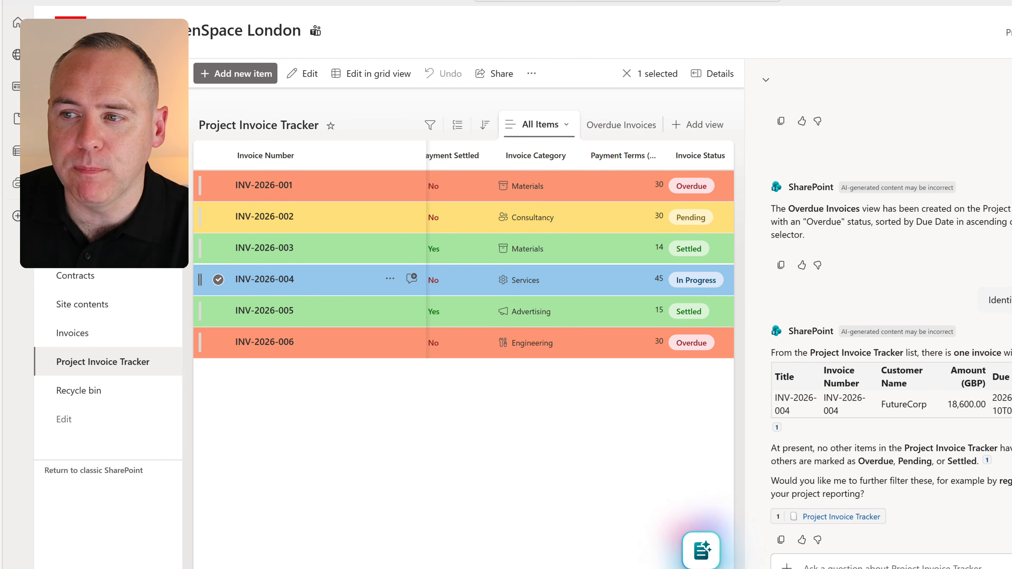
click(1010, 80)
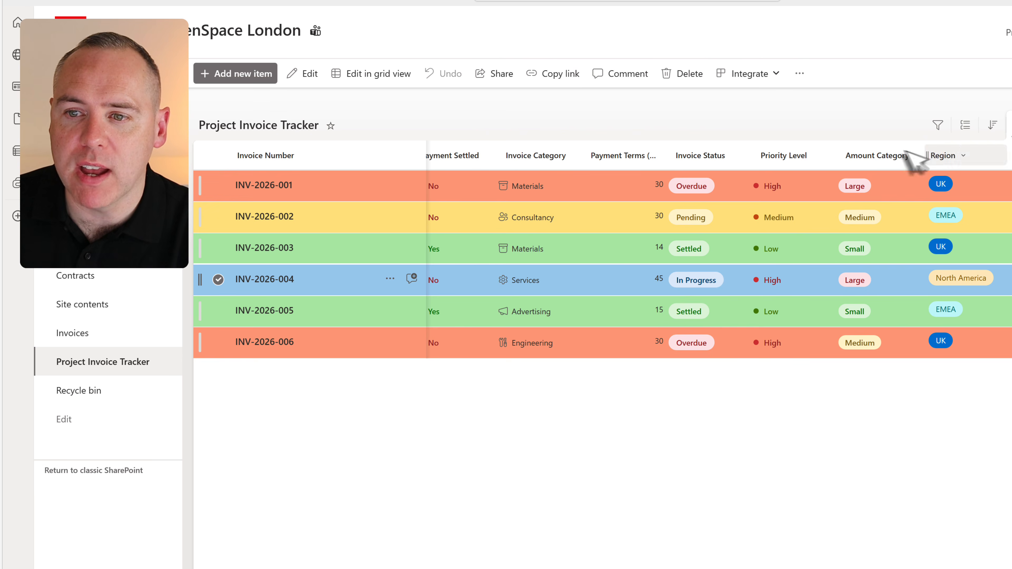
scroll(640, 222, left, 3)
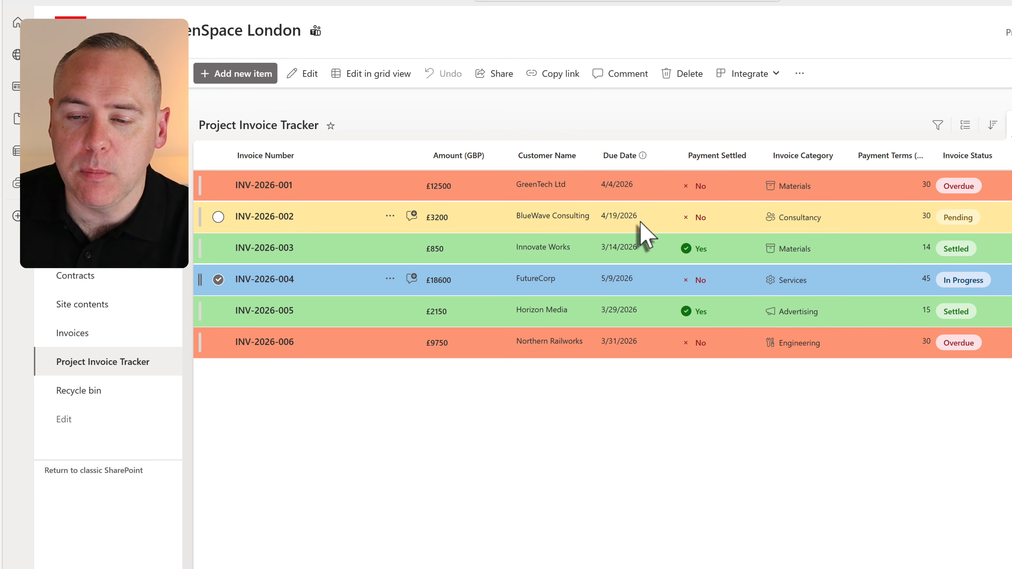